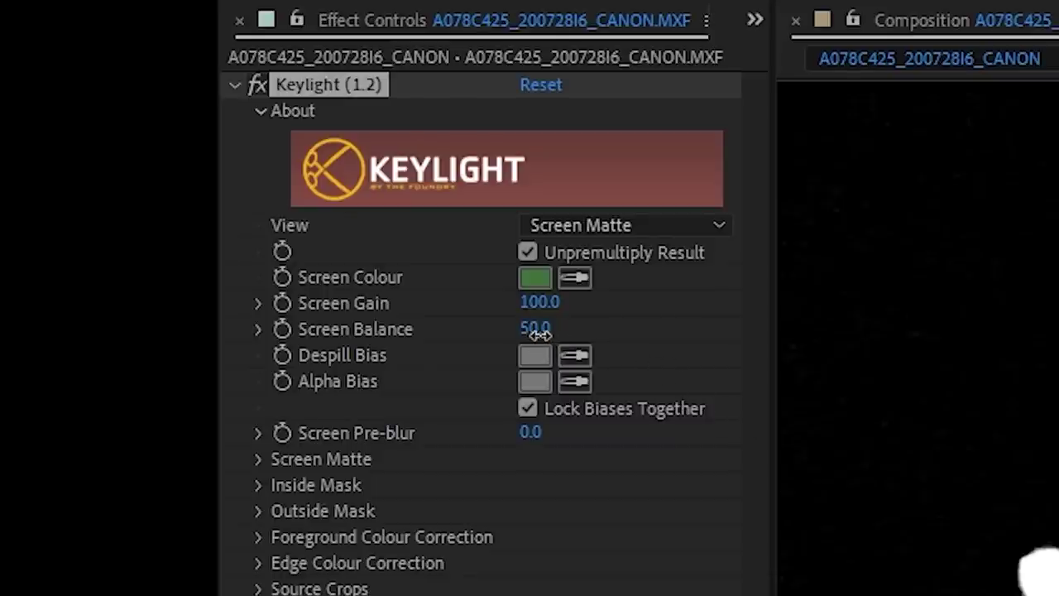
# Compare low, middle and high Screen Balance values on the Keylight matte, settling on 100
pyautogui.moveTo(536, 333); pyautogui.dragTo(504, 334)
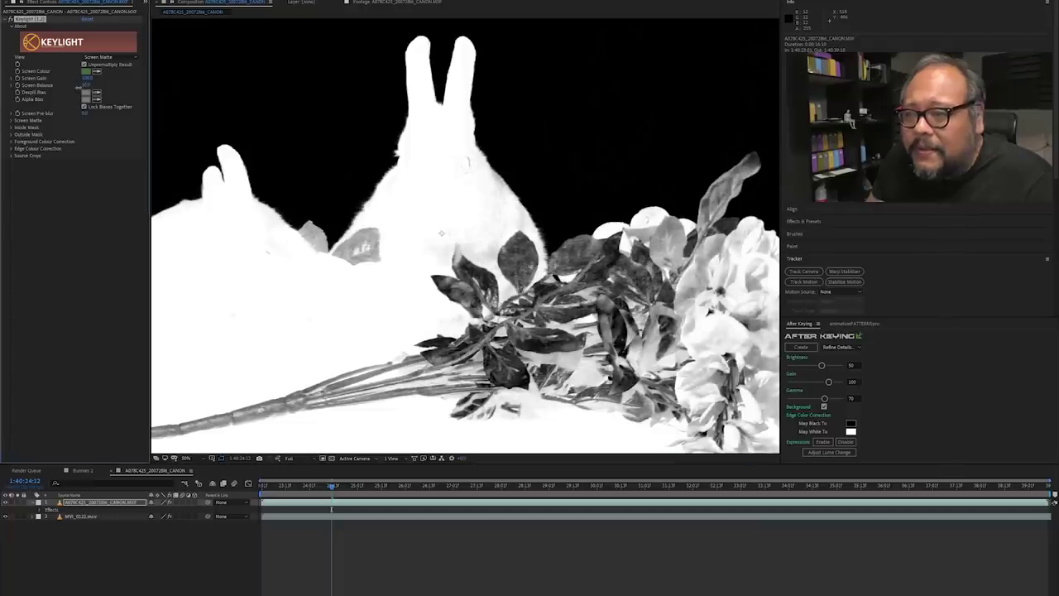
pyautogui.moveTo(80, 87); pyautogui.dragTo(61, 86)
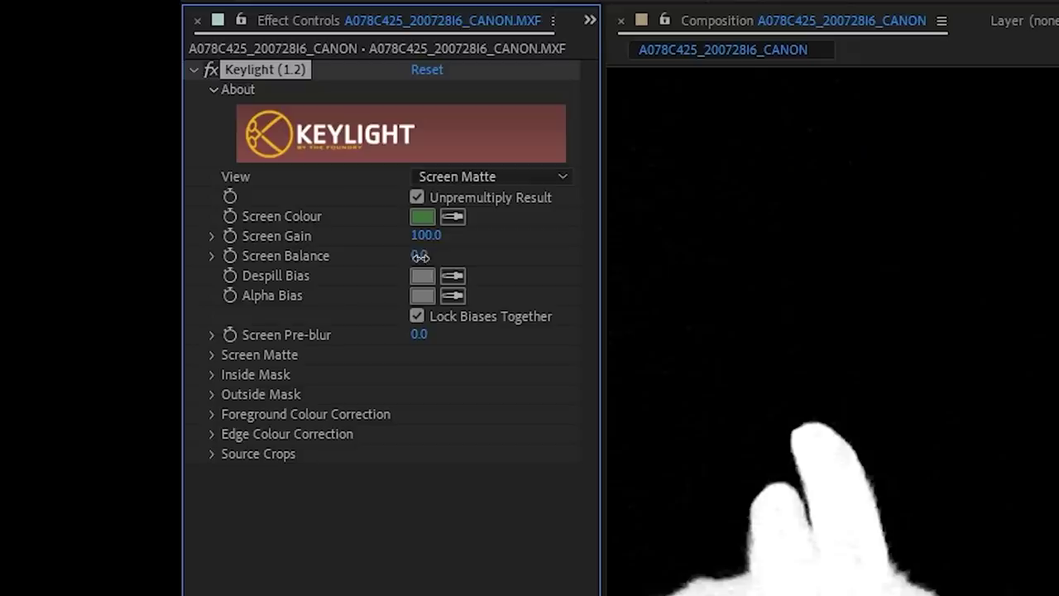
pyautogui.moveTo(422, 256); pyautogui.dragTo(516, 263)
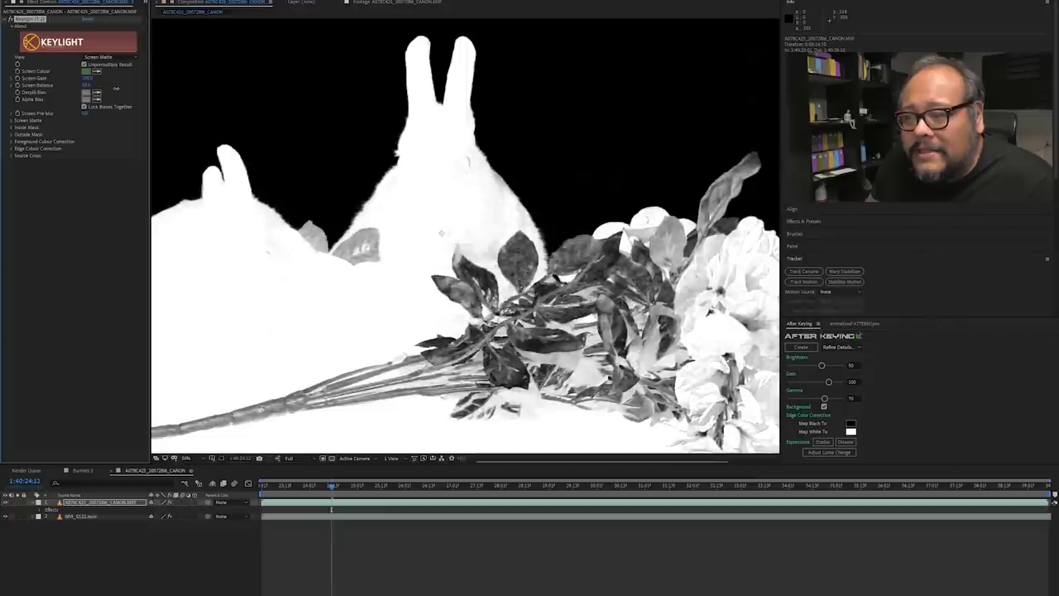
pyautogui.moveTo(115, 87); pyautogui.dragTo(138, 93)
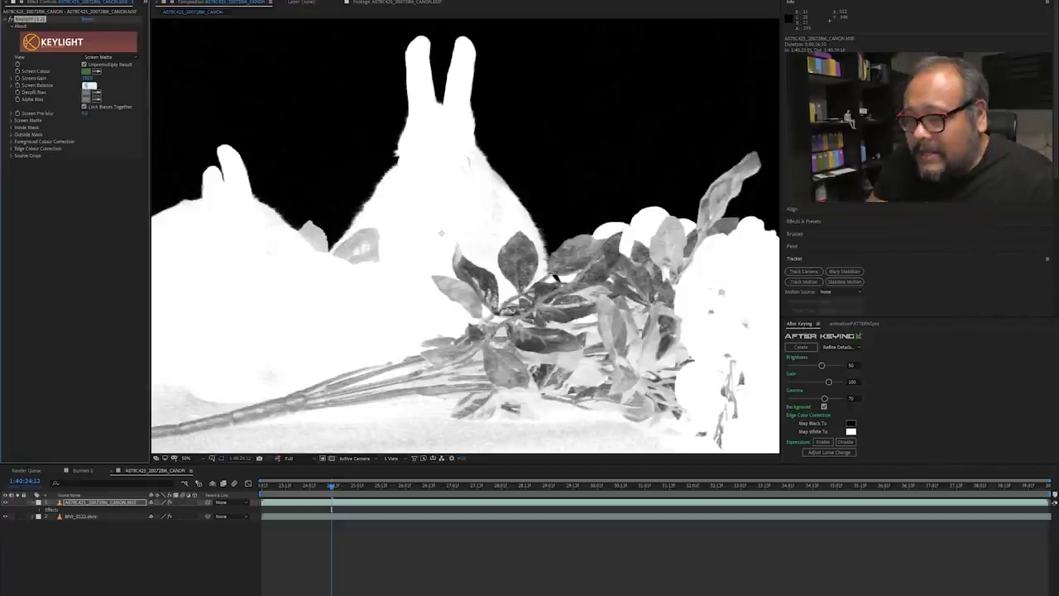
pyautogui.press('Return')
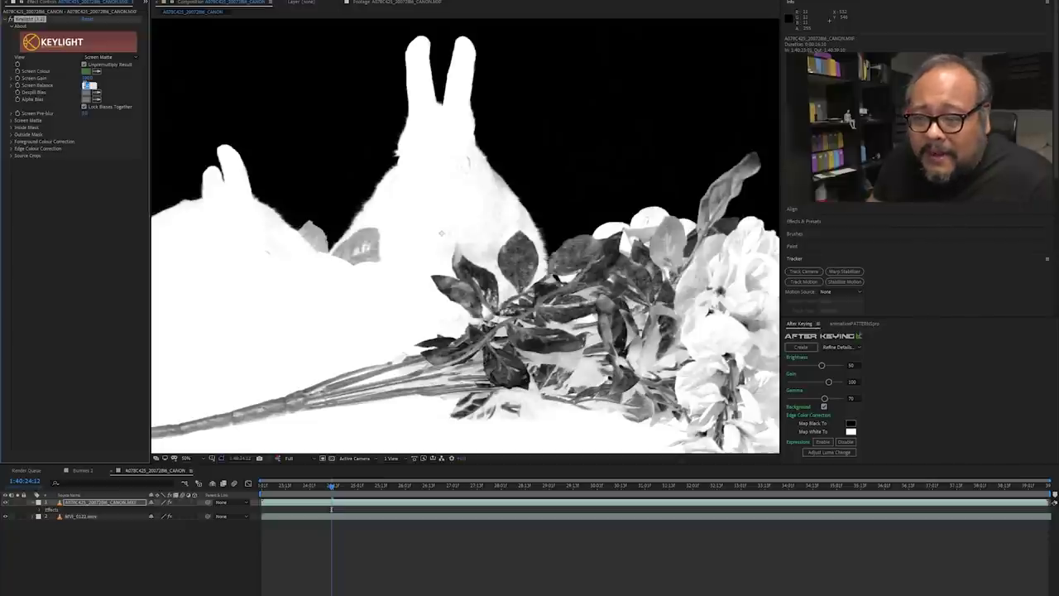
pyautogui.press('Return')
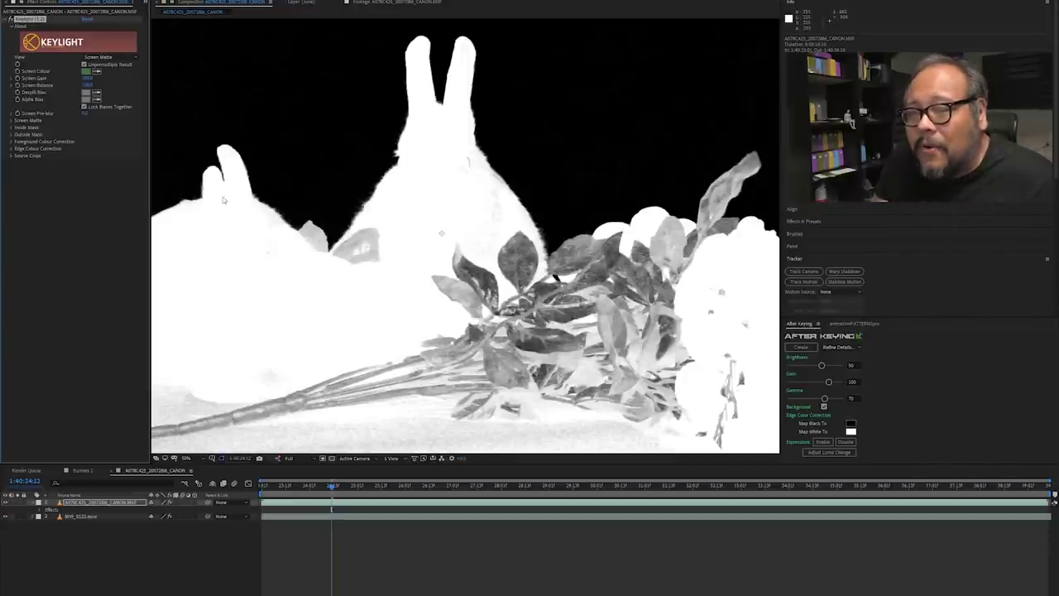
# Set Clip White to 30 in Keylight's Screen Matte settings to fill in the foreground
pyautogui.click(11, 121)
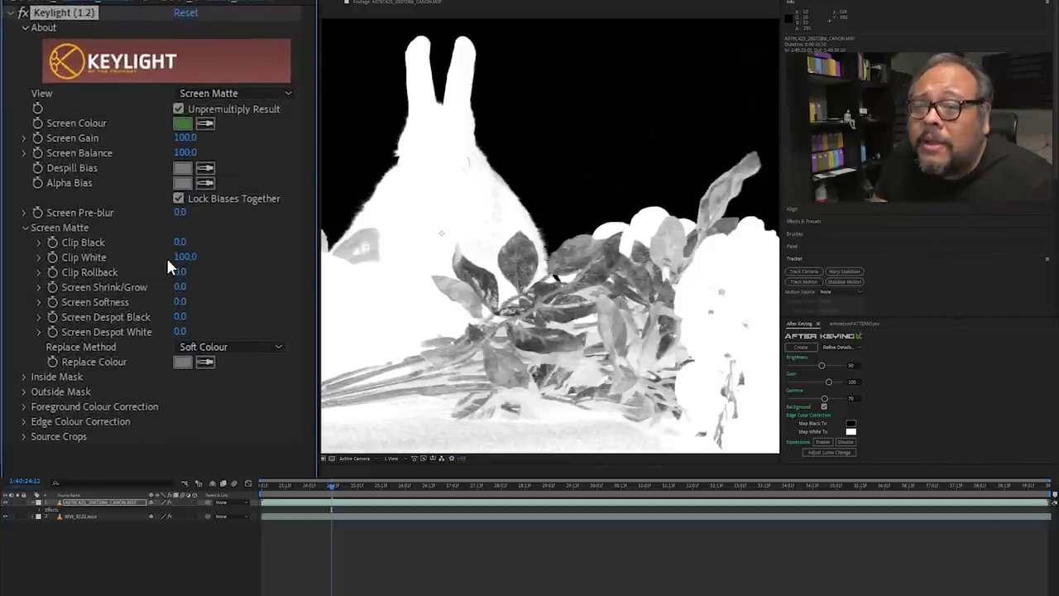
pyautogui.moveTo(183, 258); pyautogui.dragTo(125, 261)
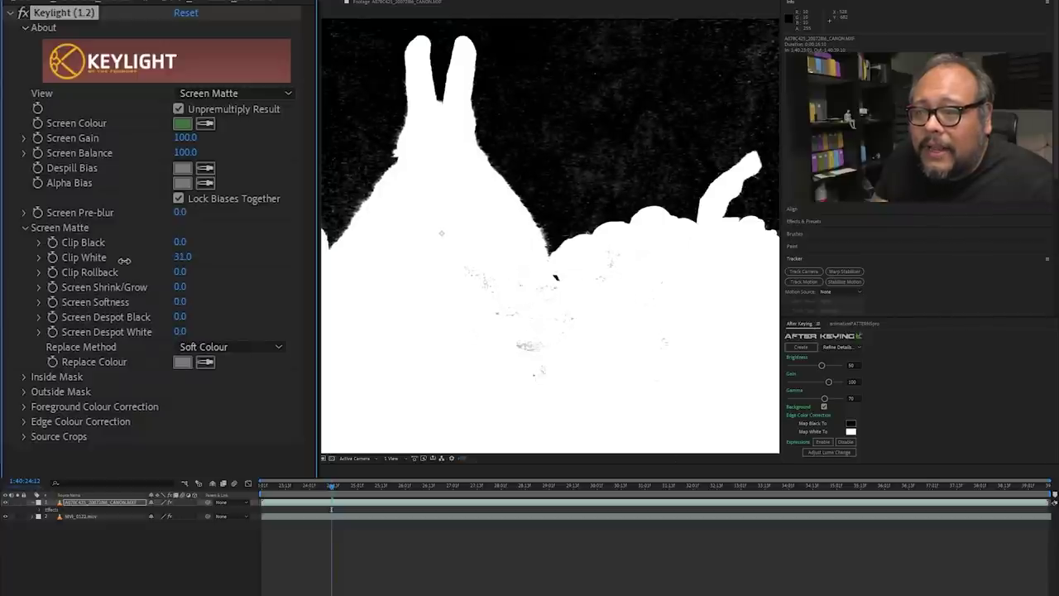
pyautogui.moveTo(192, 259); pyautogui.dragTo(184, 260)
pyautogui.click(185, 257)
pyautogui.write('30')
pyautogui.press('Return')
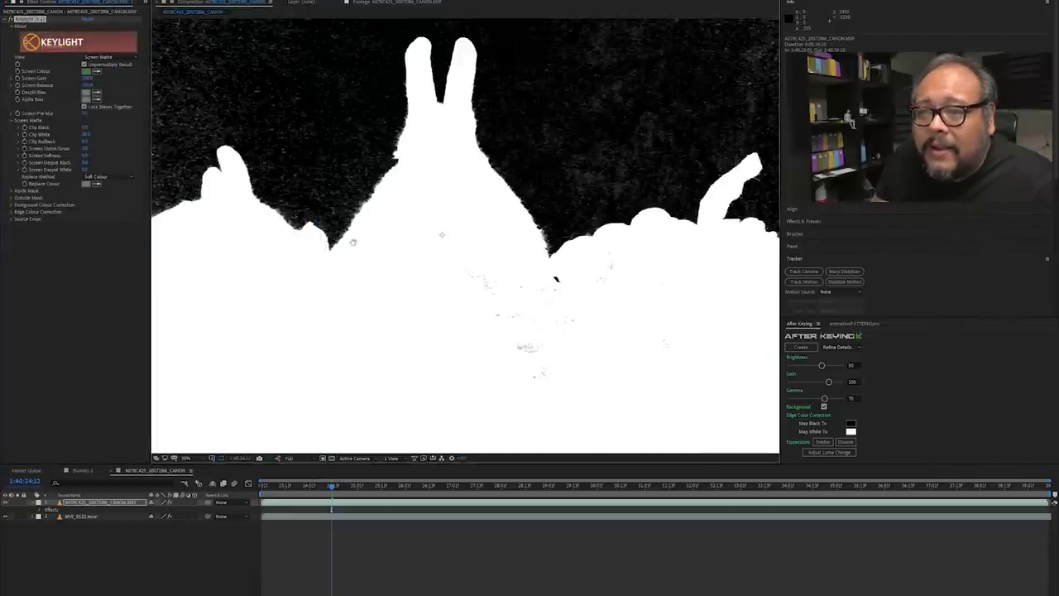
# Raise Clip Black to 15 to clean the noise out of the matte's background
pyautogui.scroll(-1, 497, 239)
pyautogui.scroll(1, 318, 161)
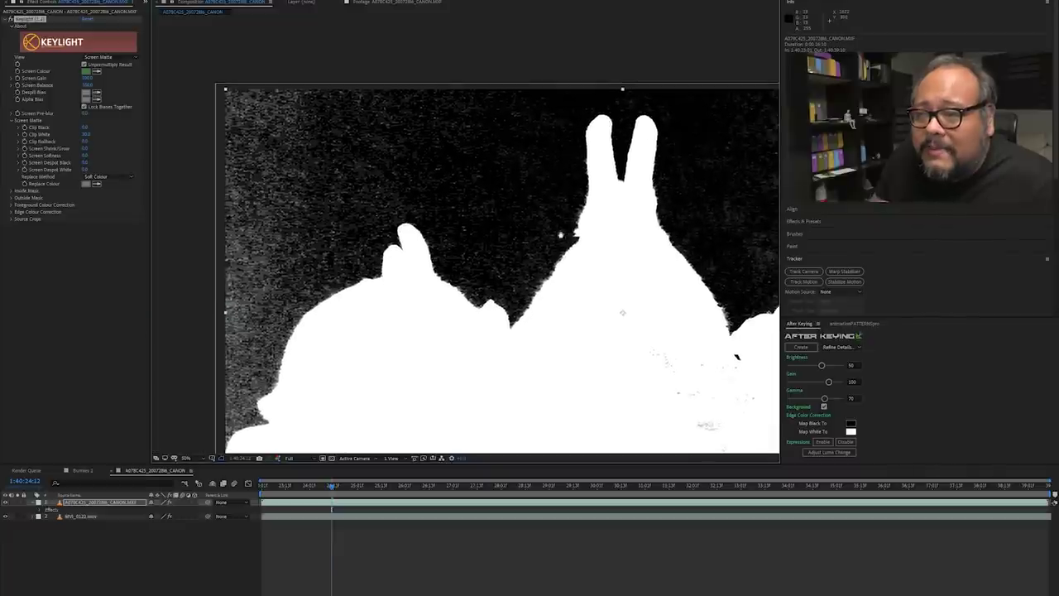
pyautogui.hscroll(2, 496, 265)
pyautogui.hscroll(-1, 496, 265)
pyautogui.moveTo(177, 242); pyautogui.dragTo(185, 241)
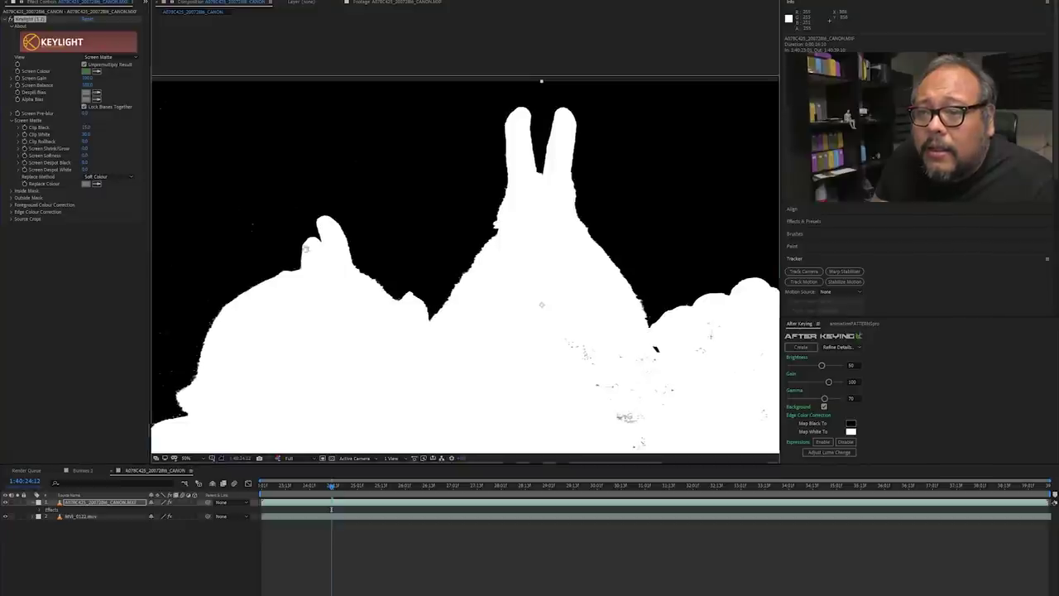
# Check the matte's far side and switch the Keylight view to Final Result
pyautogui.hscroll(3, 274, 231)
pyautogui.scroll(-1, 274, 232)
pyautogui.click(104, 57)
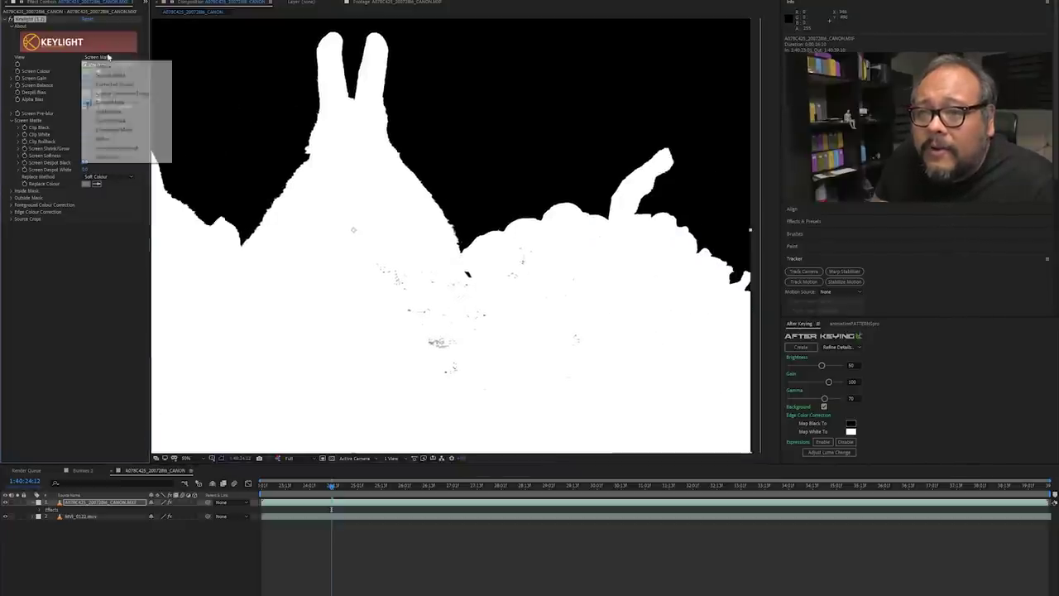
pyautogui.click(111, 149)
pyautogui.hscroll(-2, 284, 234)
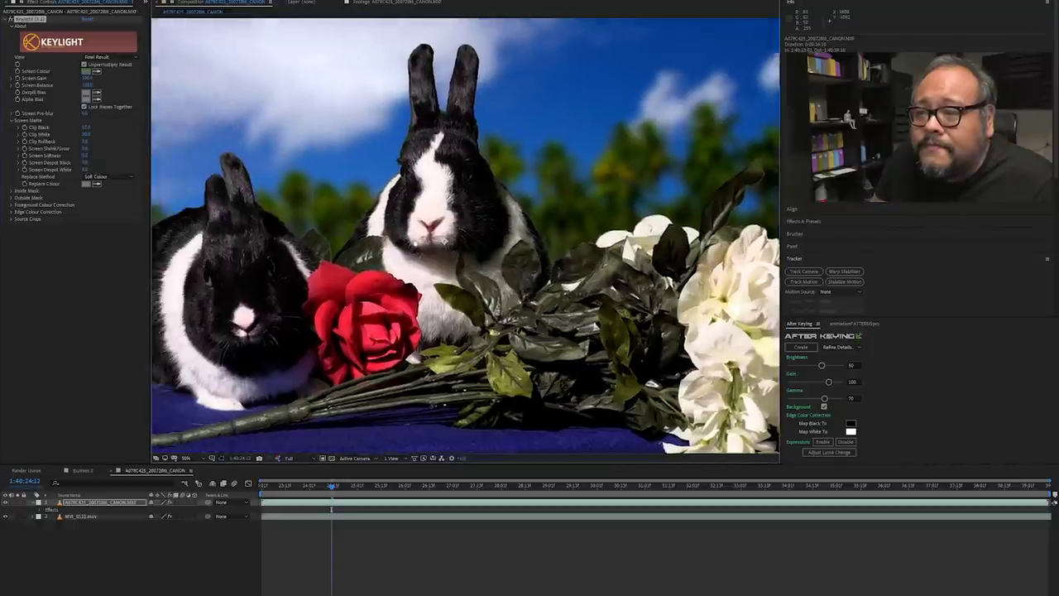
# Examine the keyed fur edges and leaves up close and play a preview of the composite
pyautogui.scroll(4, 414, 244)
pyautogui.scroll(-4, 427, 251)
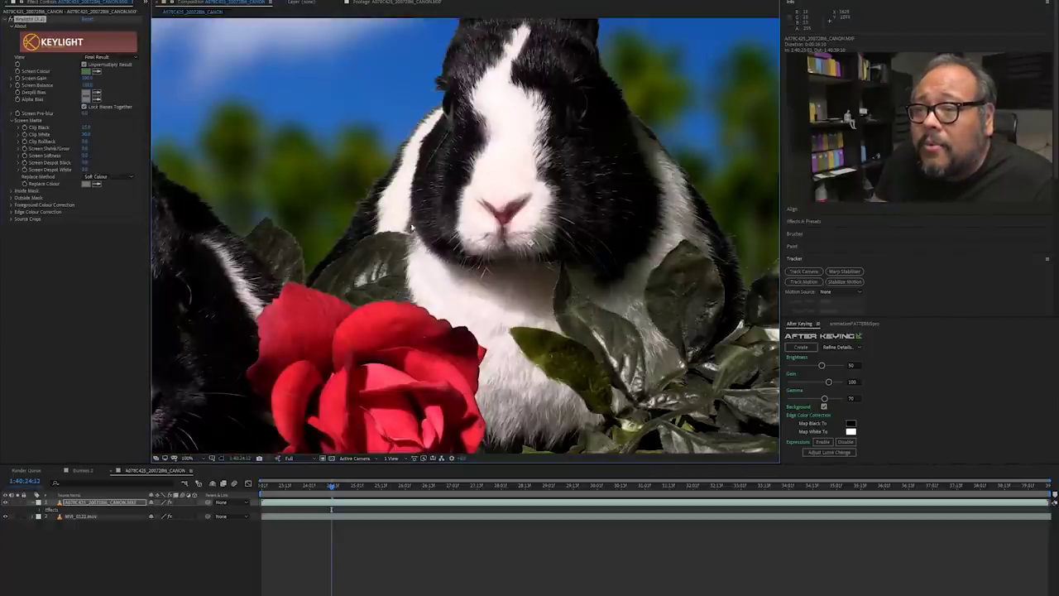
pyautogui.scroll(2, 386, 236)
pyautogui.scroll(3, 386, 235)
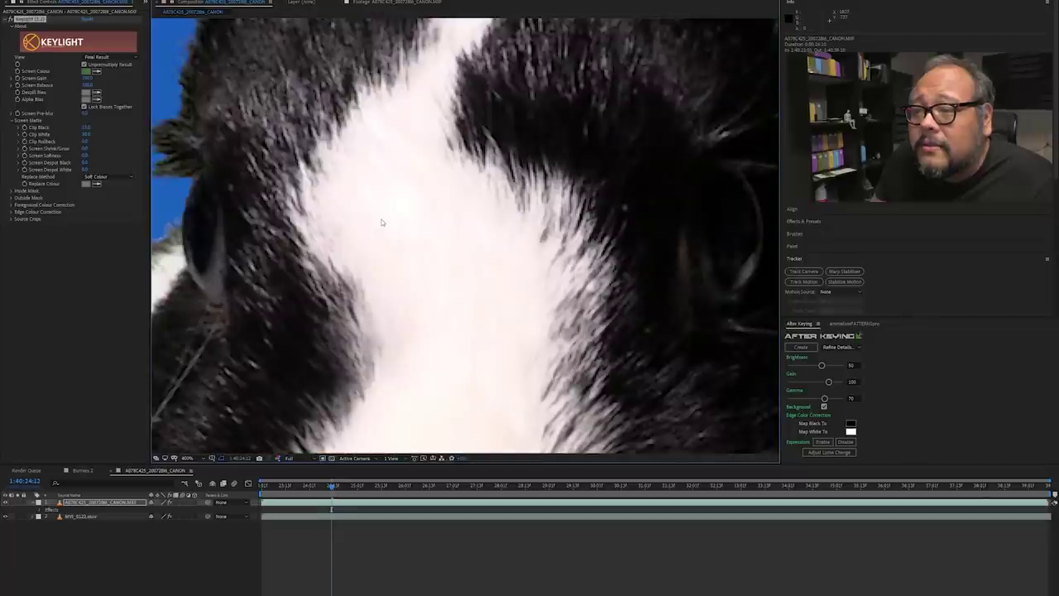
pyautogui.scroll(-1, 414, 273)
pyautogui.press('space')
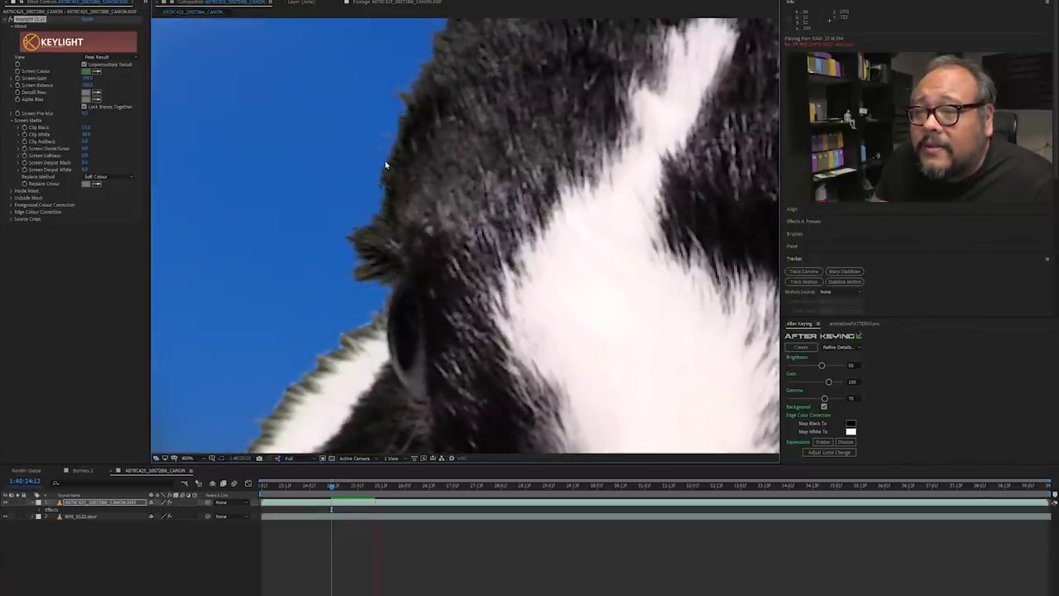
pyautogui.scroll(-3, 402, 133)
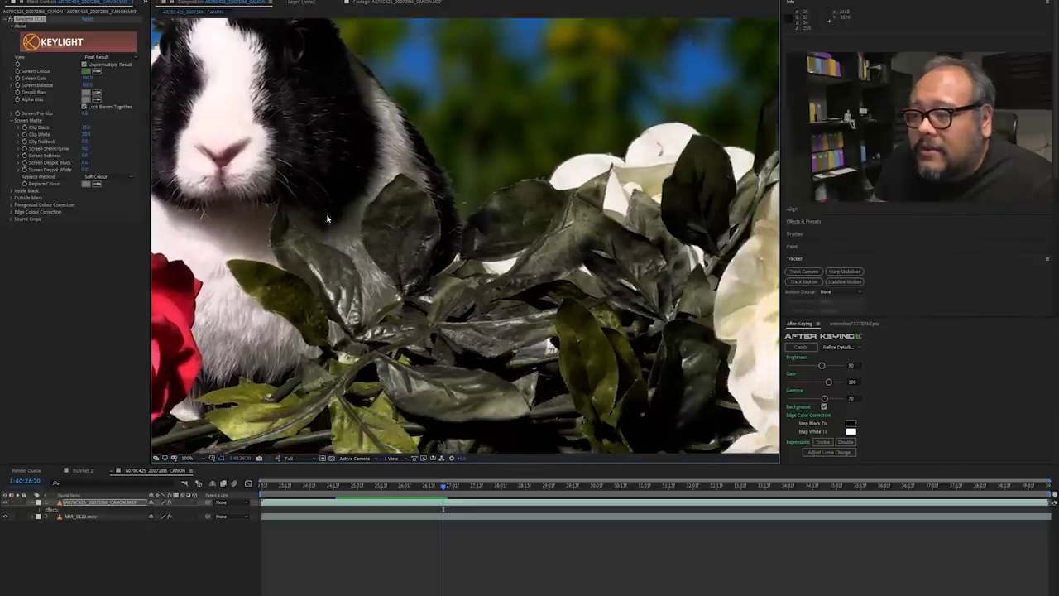
pyautogui.scroll(-2, 399, 256)
pyautogui.scroll(-2, 405, 263)
pyautogui.moveTo(406, 263); pyautogui.dragTo(454, 268)
pyautogui.scroll(2, 454, 269)
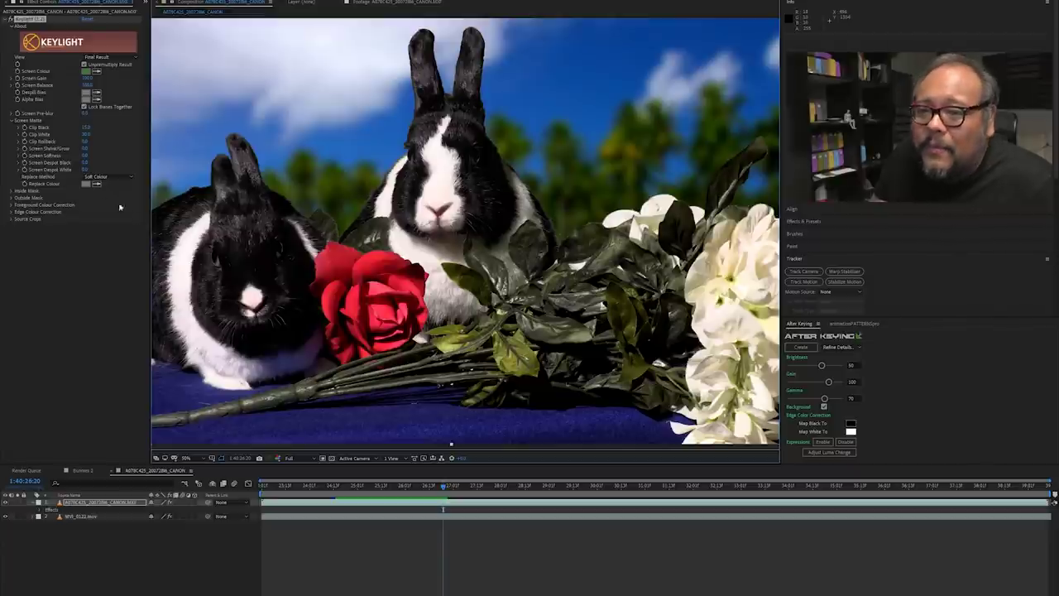
# Set the Replace Method to Source and toggle the Keylight effect off and on to compare the leaf colours
pyautogui.click(106, 176)
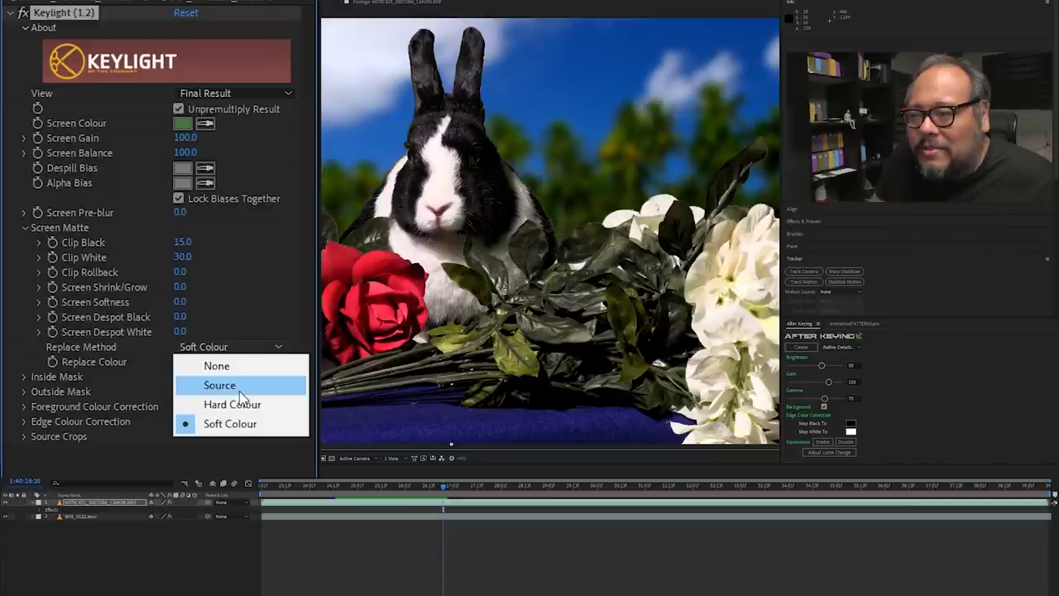
pyautogui.click(240, 391)
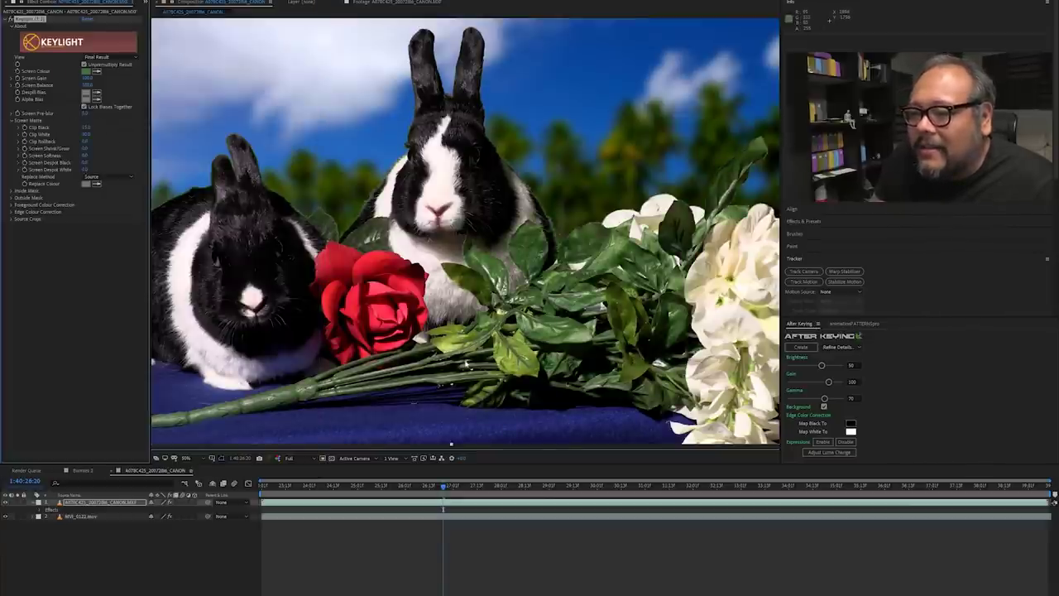
pyautogui.click(11, 19)
pyautogui.click(11, 19)
pyautogui.click(11, 19)
pyautogui.click(11, 19)
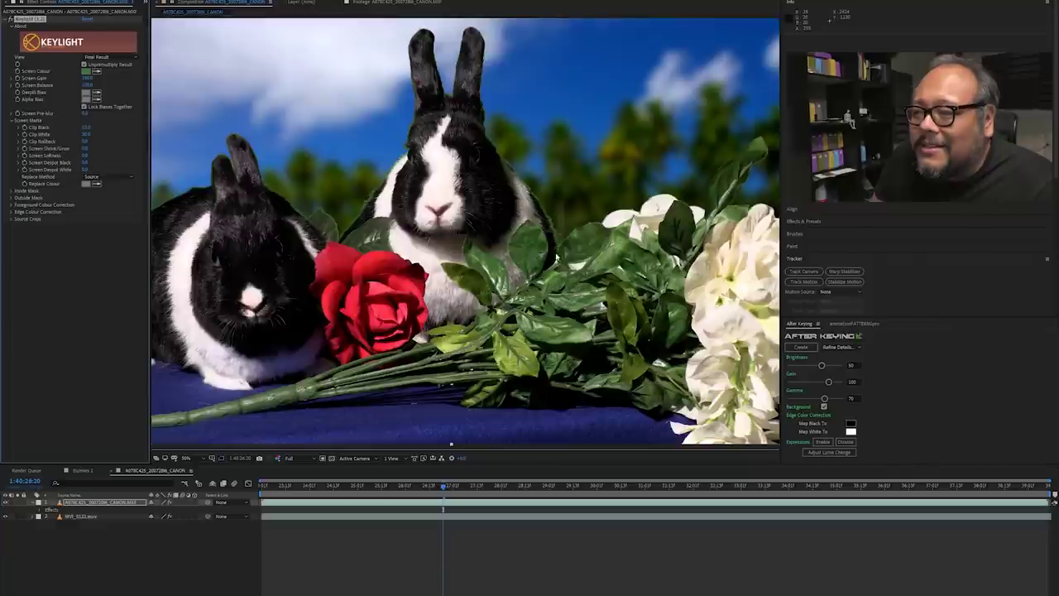
# Check the rabbits' edges for green fringing and set Screen Shrink/Grow to -5
pyautogui.scroll(2, 556, 252)
pyautogui.scroll(-3, 431, 370)
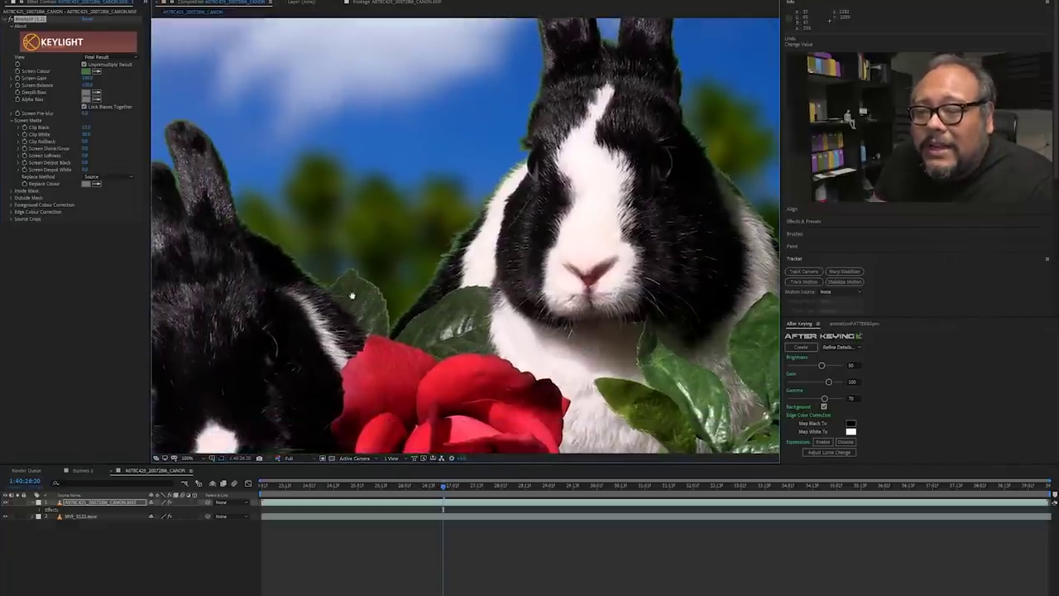
pyautogui.scroll(-2, 408, 271)
pyautogui.moveTo(410, 282); pyautogui.dragTo(321, 263)
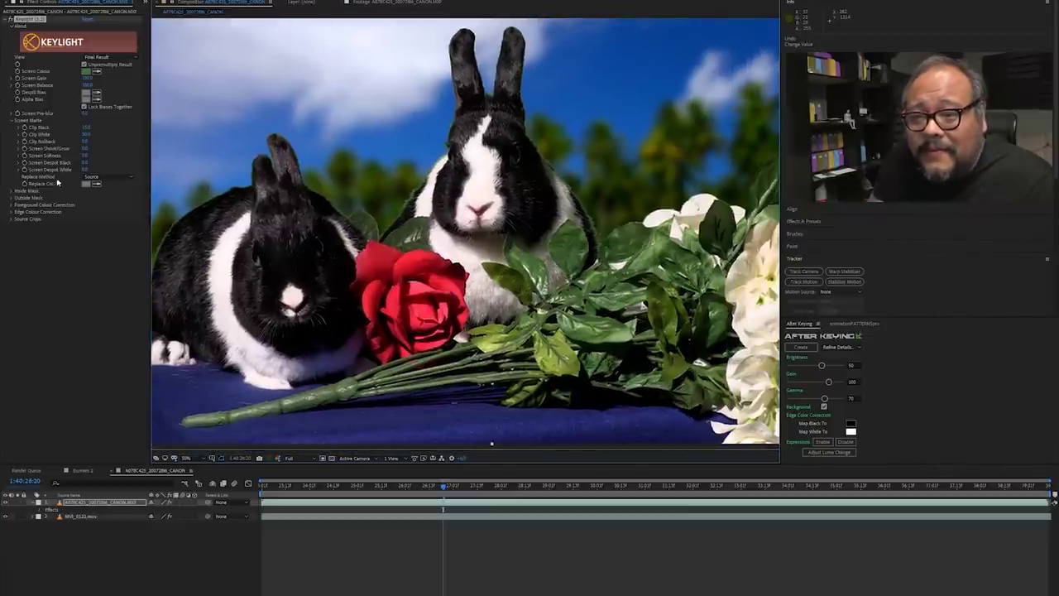
pyautogui.click(87, 149)
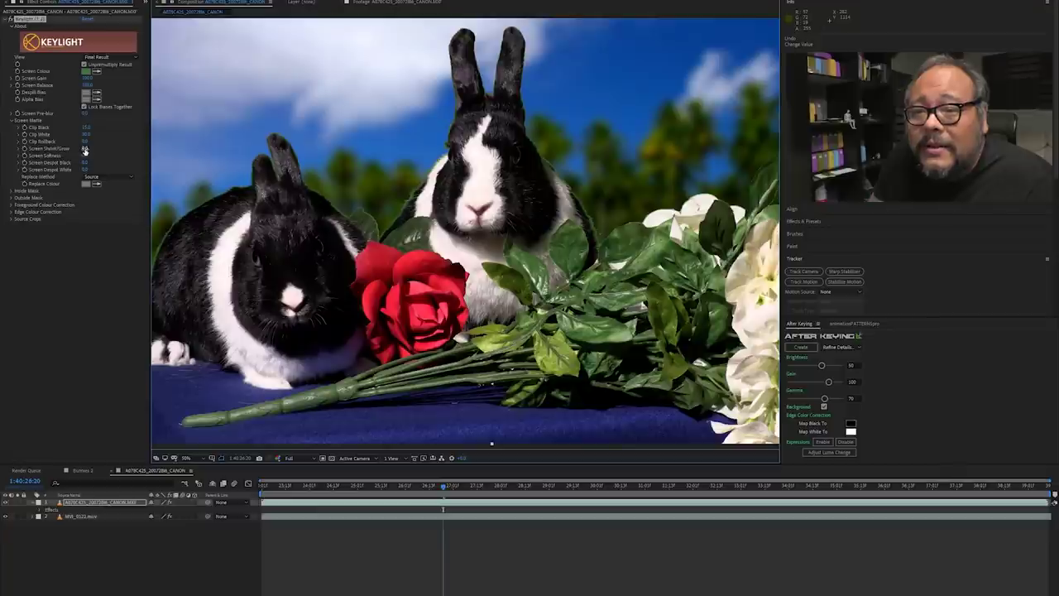
pyautogui.write('-5')
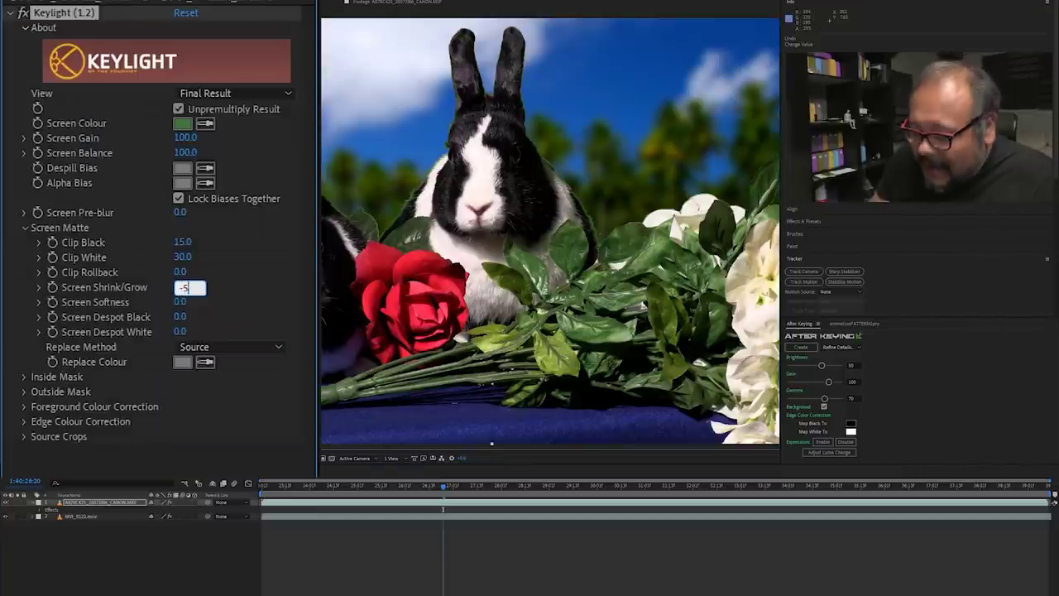
pyautogui.press('Return')
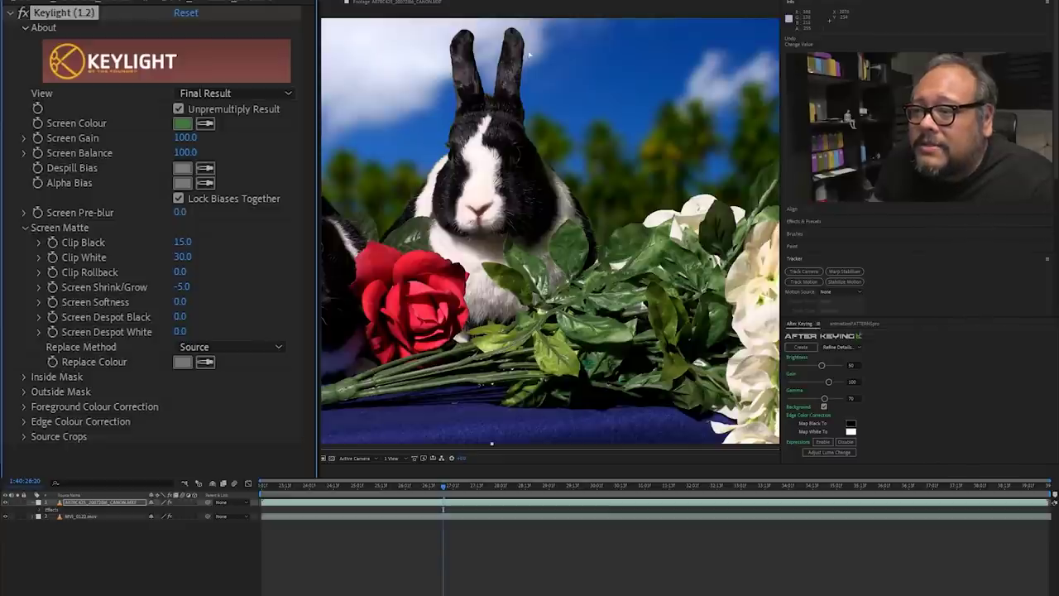
# Examine the shrunken key's edges around the rabbits' fur, ears and the flowers at several magnifications
pyautogui.press('.')
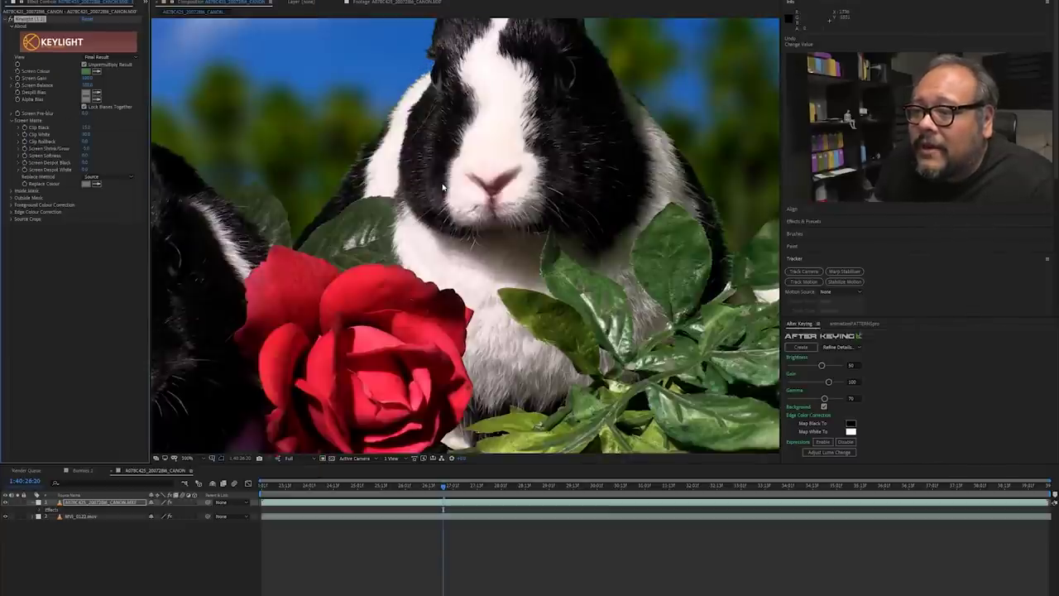
pyautogui.press('.')
pyautogui.press(',')
pyautogui.press(',')
pyautogui.press(',')
pyautogui.press(',')
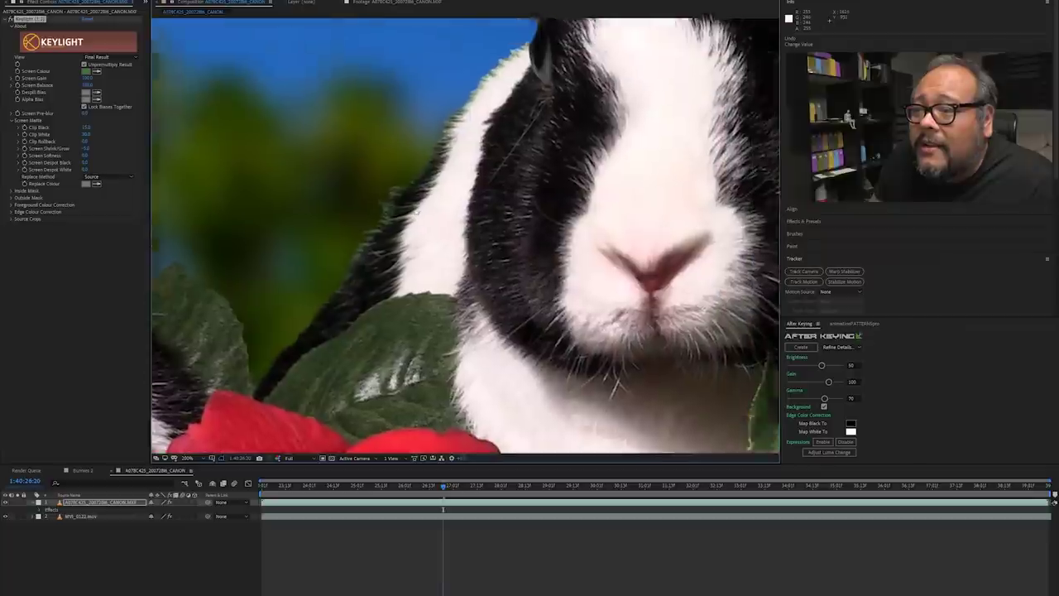
pyautogui.scroll(5, 463, 207)
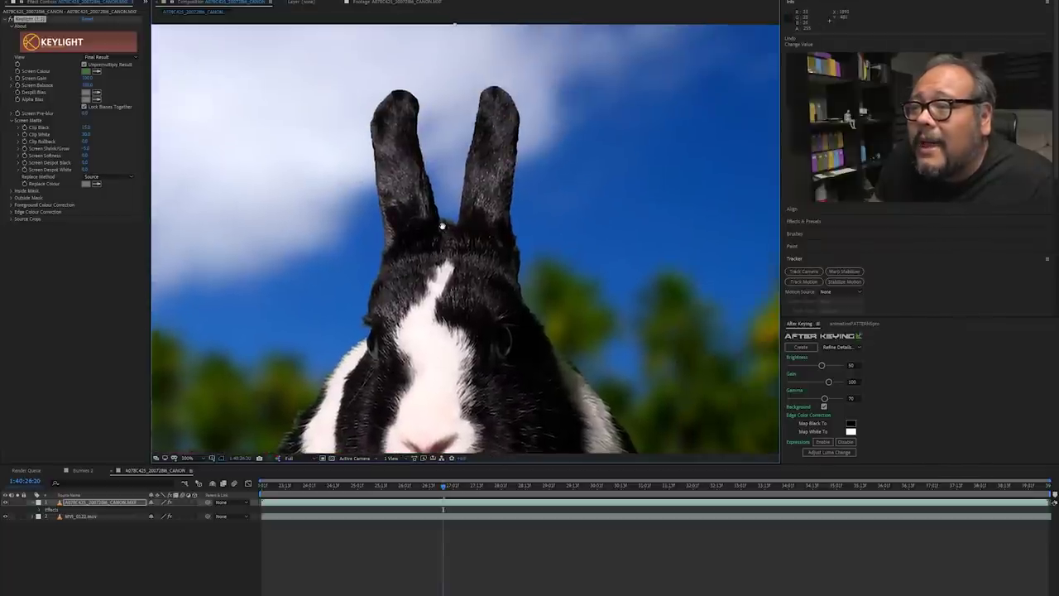
pyautogui.press(',')
pyautogui.scroll(-5, 463, 248)
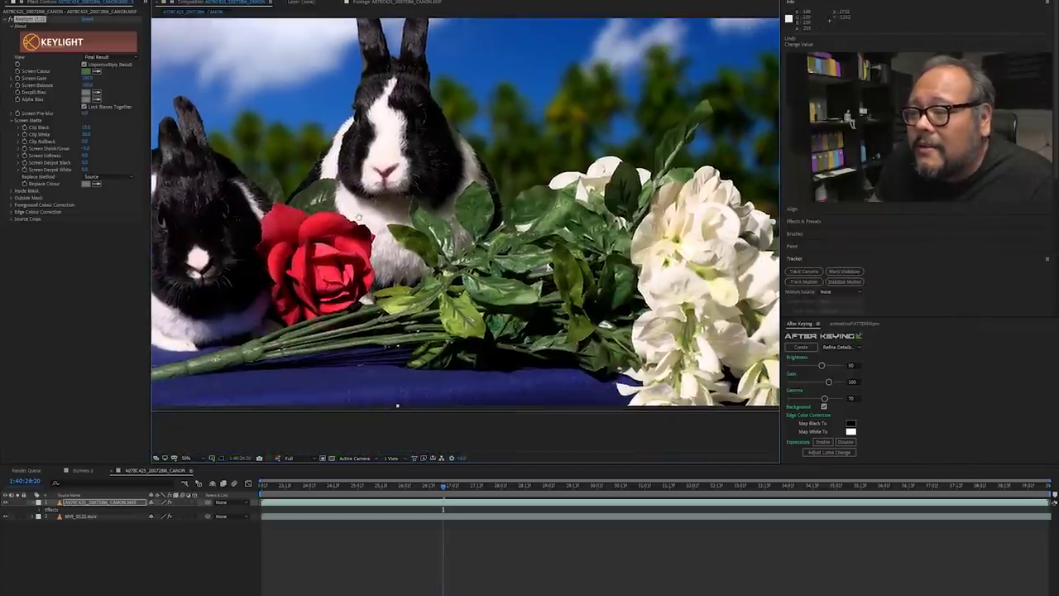
pyautogui.scroll(2, 455, 224)
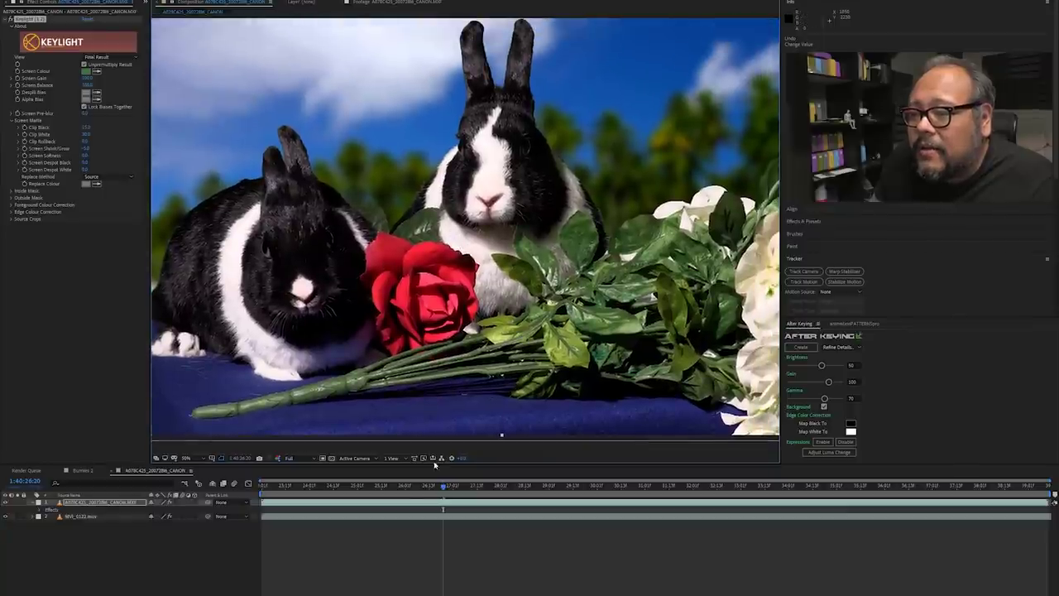
# Play back the composite from near the 24-second mark to check the key in motion
pyautogui.click(309, 491)
pyautogui.press('space')
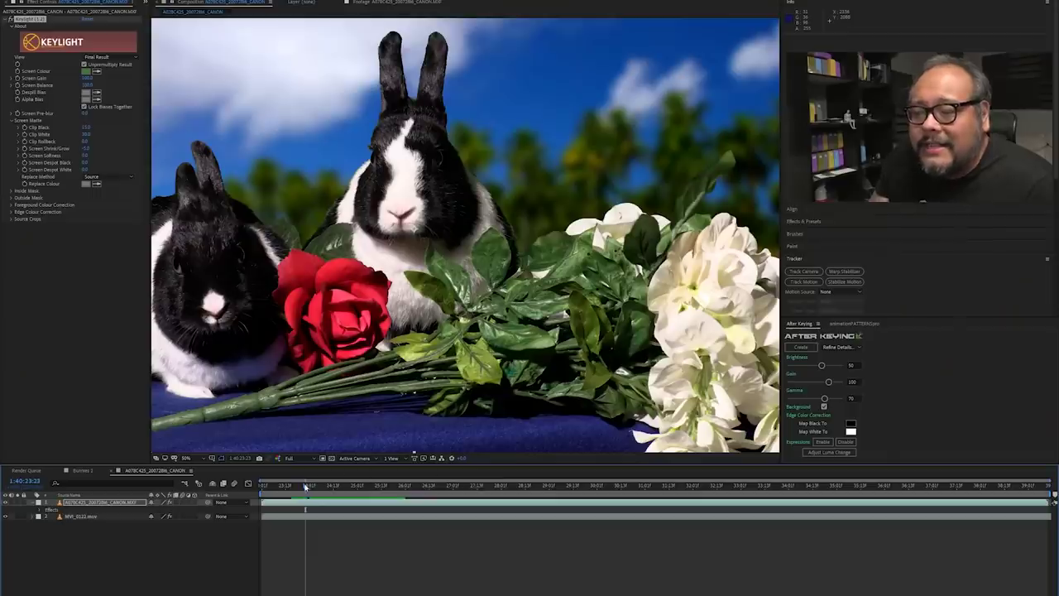
pyautogui.press('space')
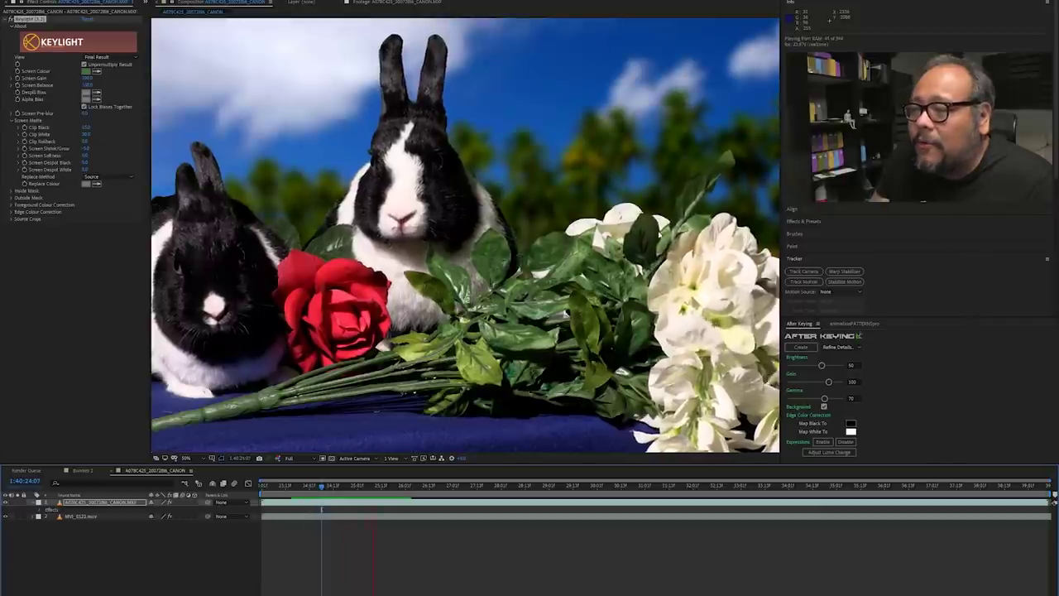
pyautogui.press('space')
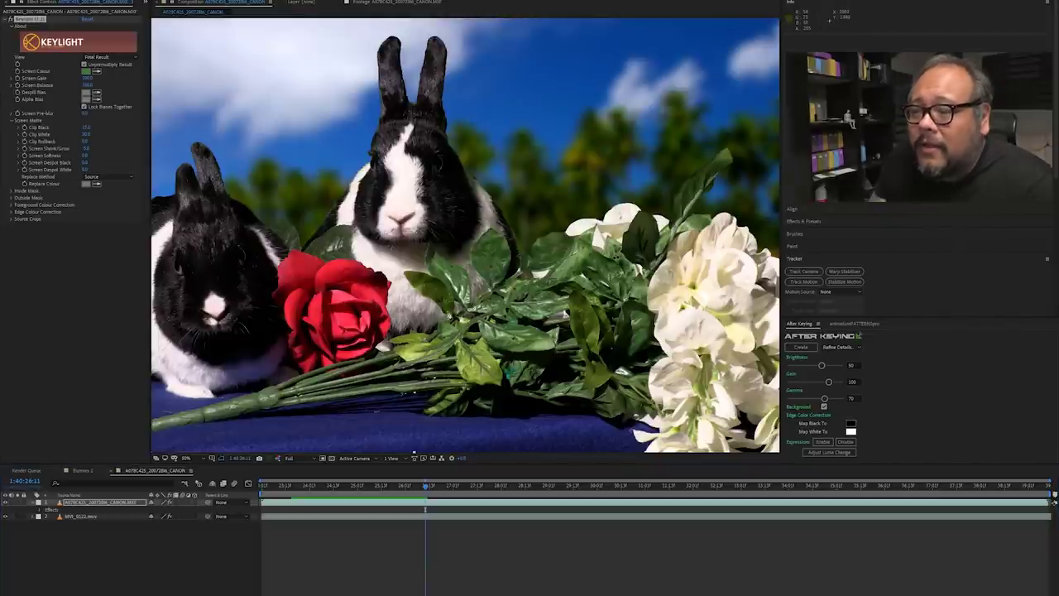
# Add a new mask to the keyed rabbit footage layer
pyautogui.hotkey('ctrl', 'shift', 'n')
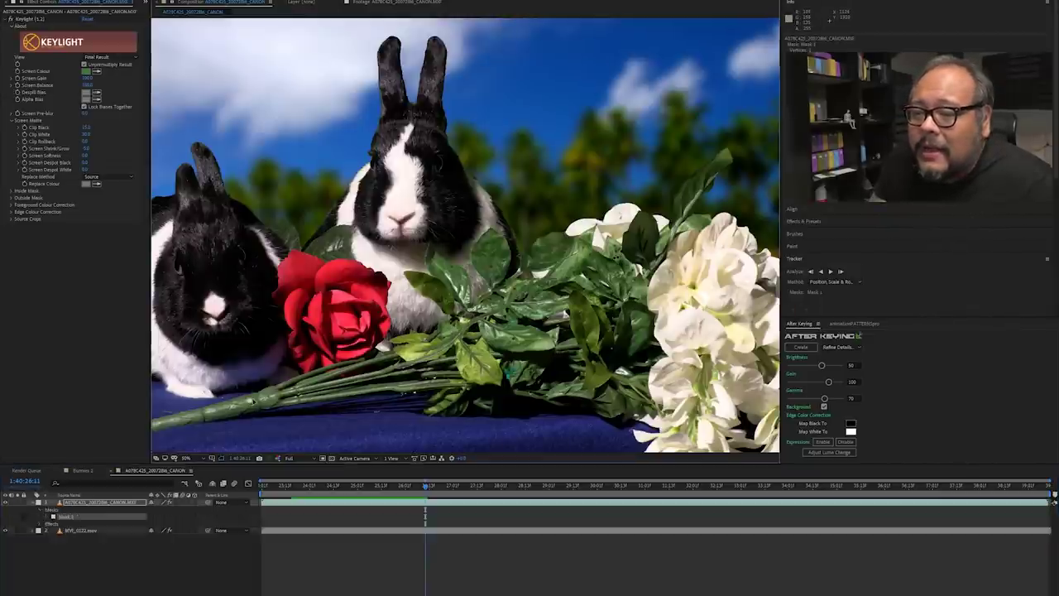
# Outline the leaves, stems and white flowers with a closed mask down to the blue cloth in the foreground
pyautogui.click(428, 249)
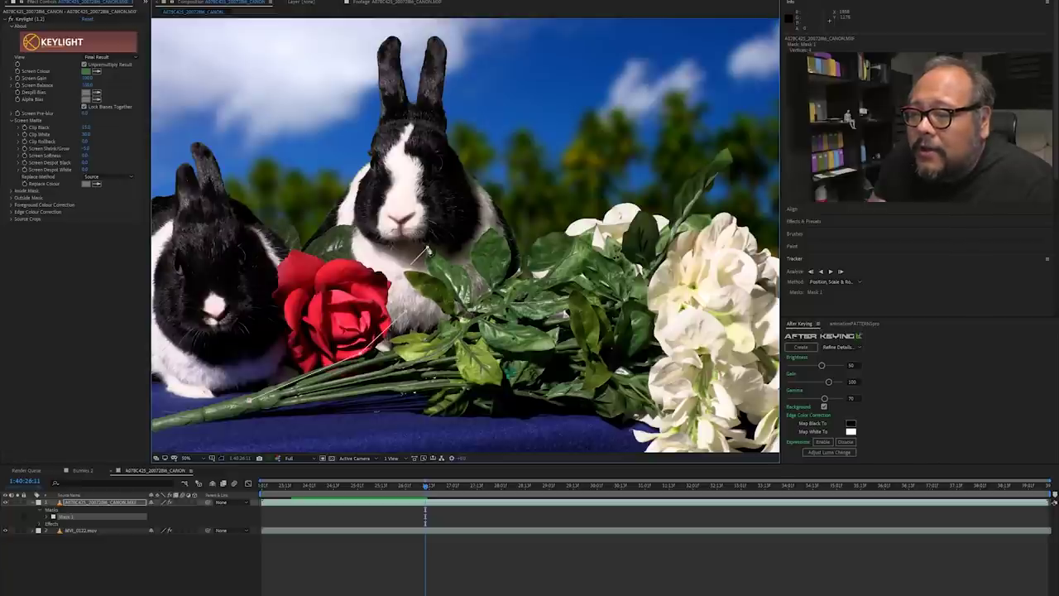
pyautogui.click(502, 239)
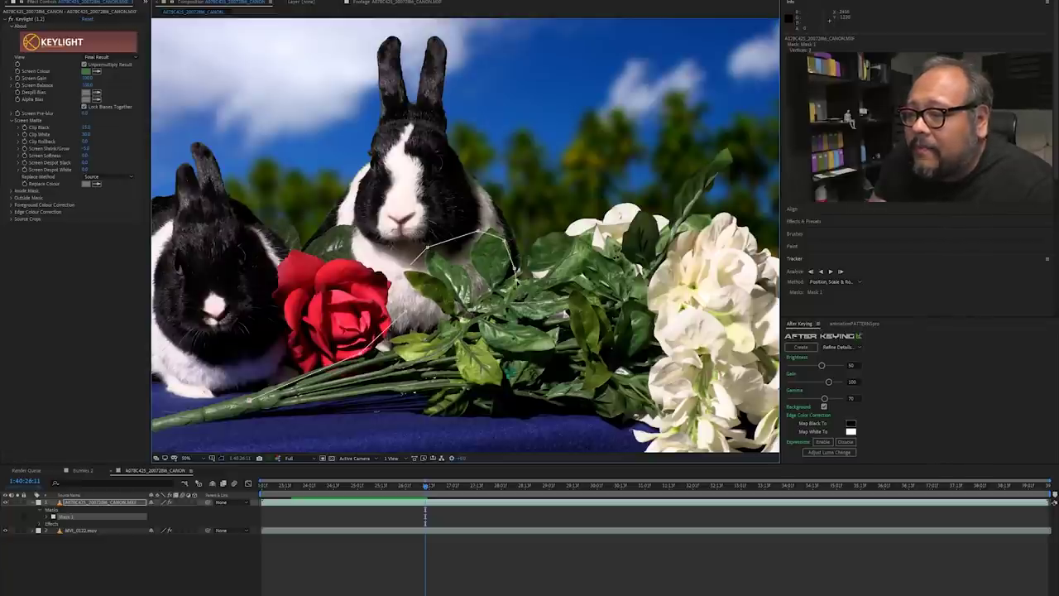
pyautogui.click(538, 246)
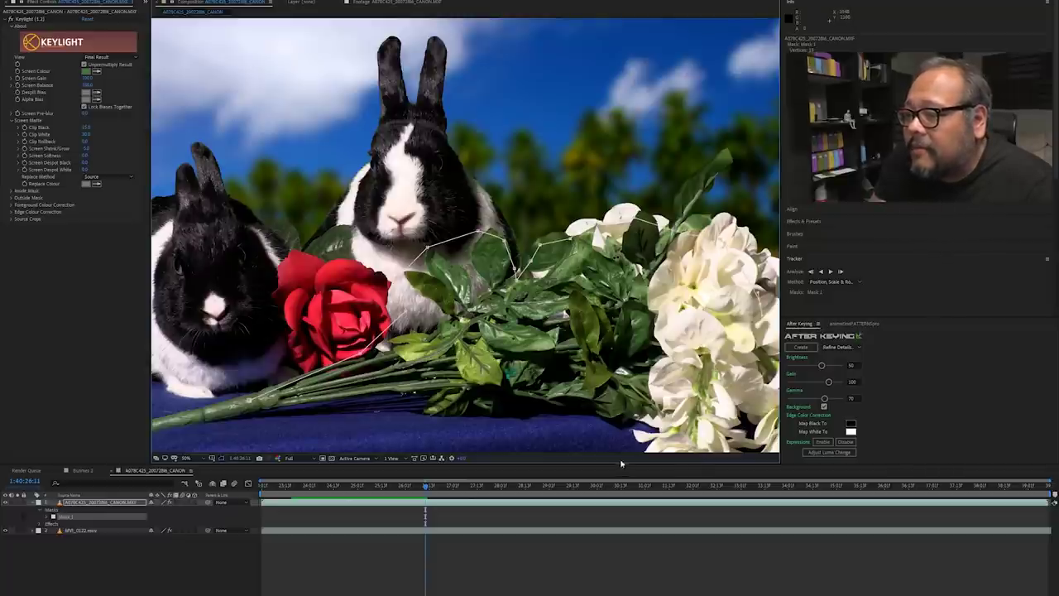
pyautogui.click(504, 453)
pyautogui.click(299, 447)
pyautogui.click(231, 428)
pyautogui.click(248, 403)
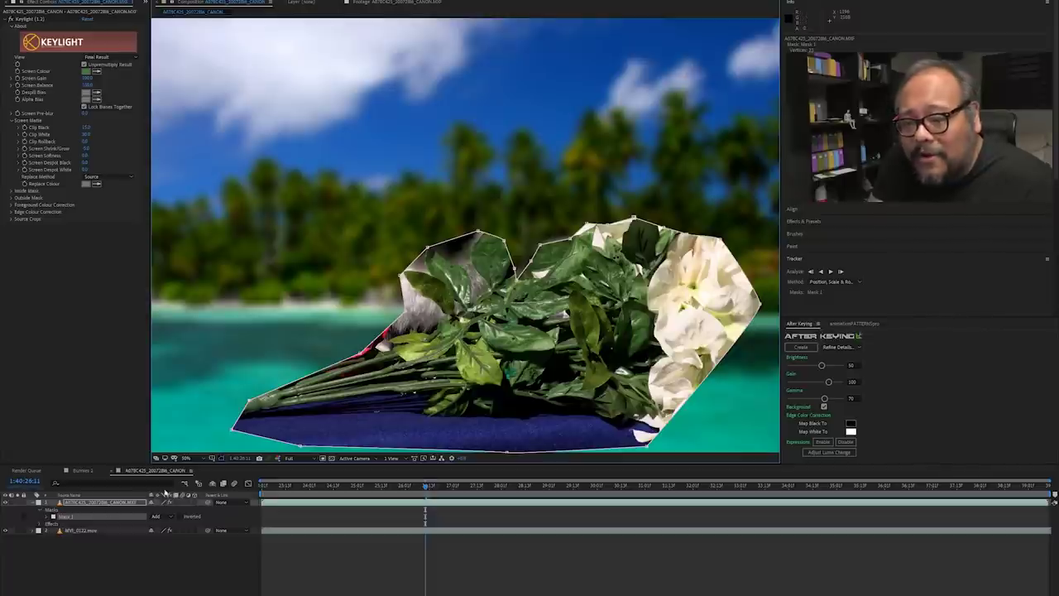
# Set Mask 1's mode to None and assign it as Keylight's Inside Mask
pyautogui.click(162, 516)
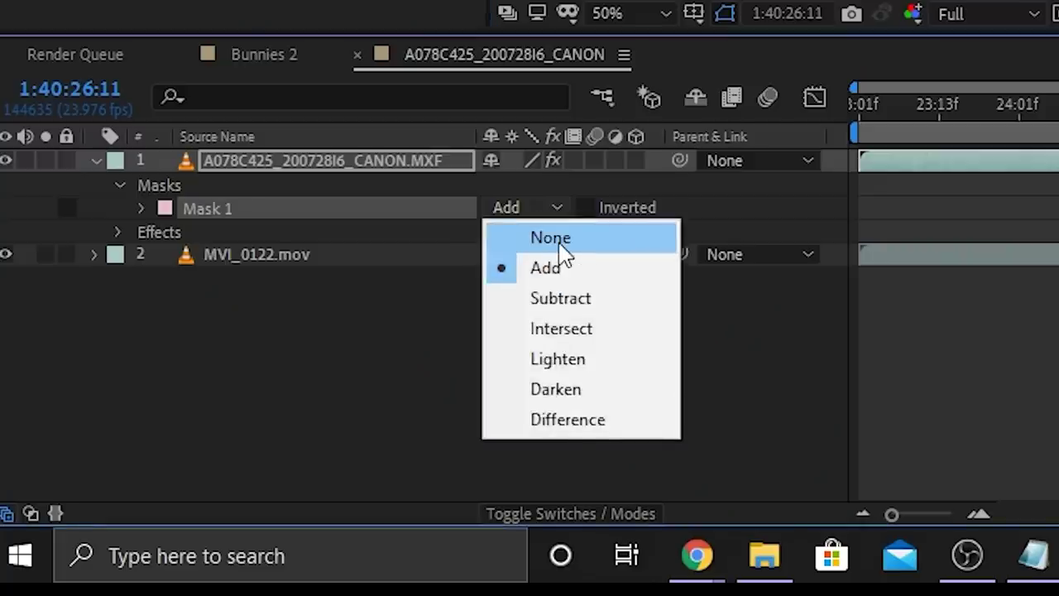
pyautogui.click(558, 240)
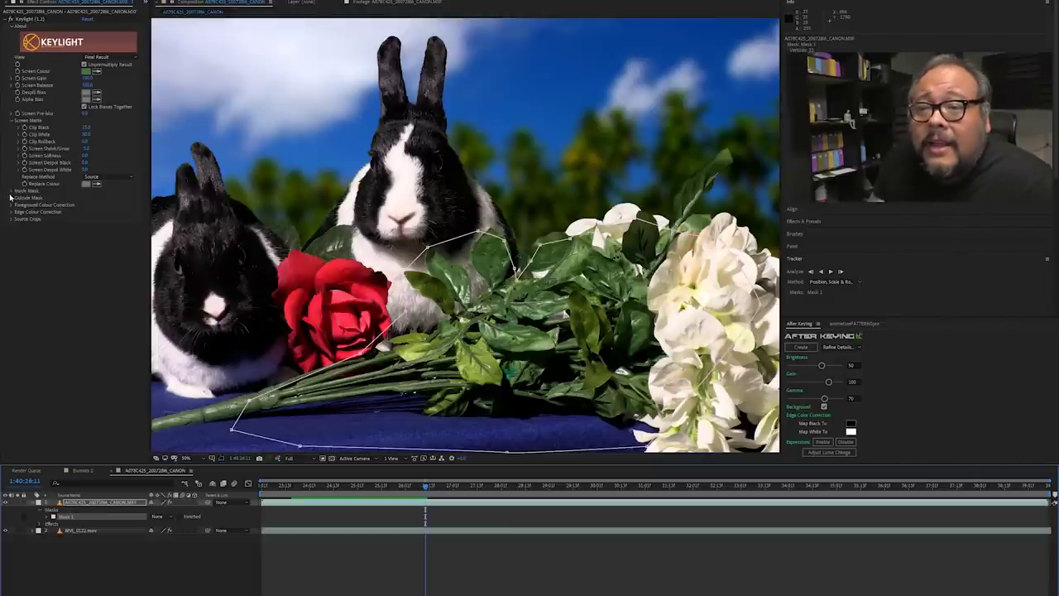
pyautogui.click(10, 191)
pyautogui.click(101, 198)
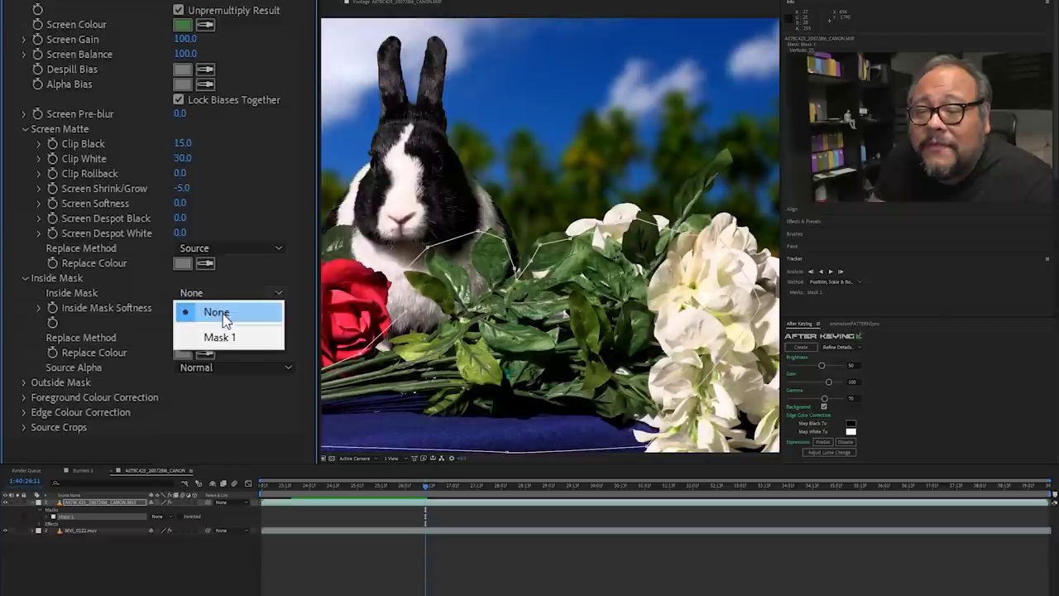
pyautogui.click(221, 336)
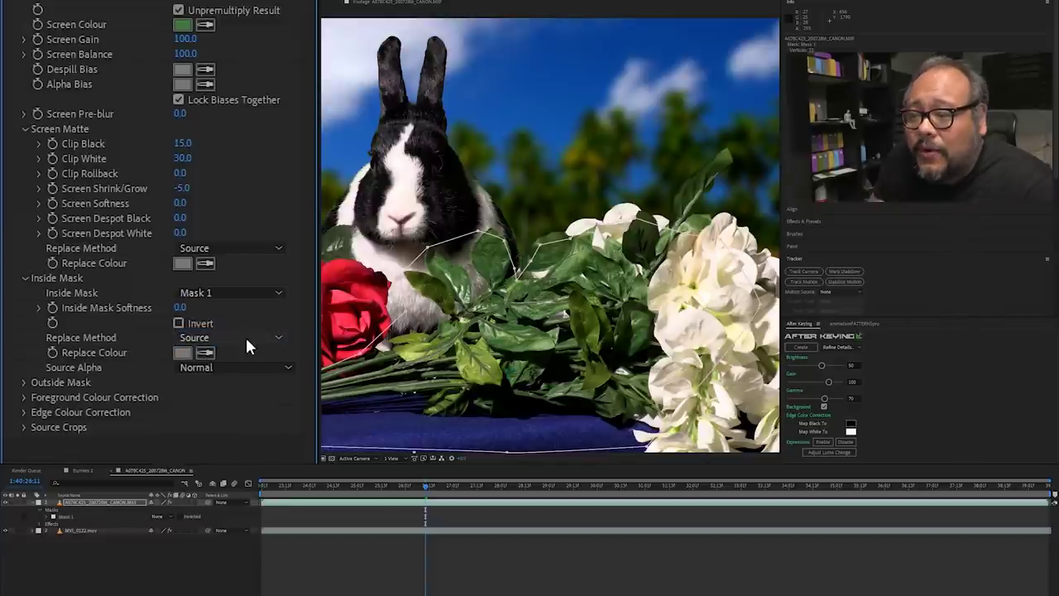
# Play back the composite from about 1:40:24:15 to check the key with the inside mask
pyautogui.click(334, 488)
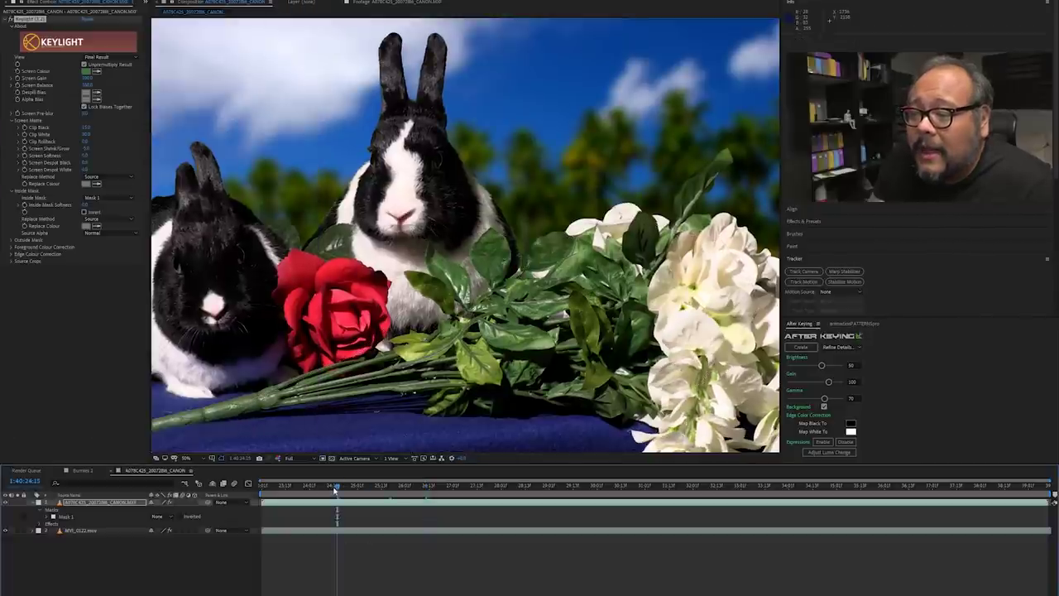
pyautogui.press('space')
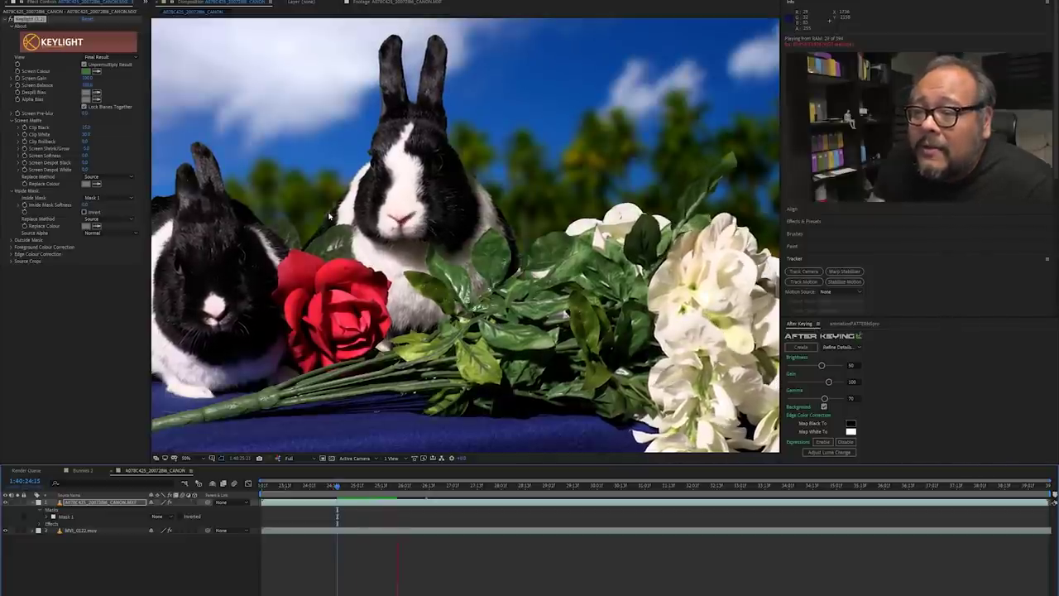
pyautogui.scroll(4, 467, 237)
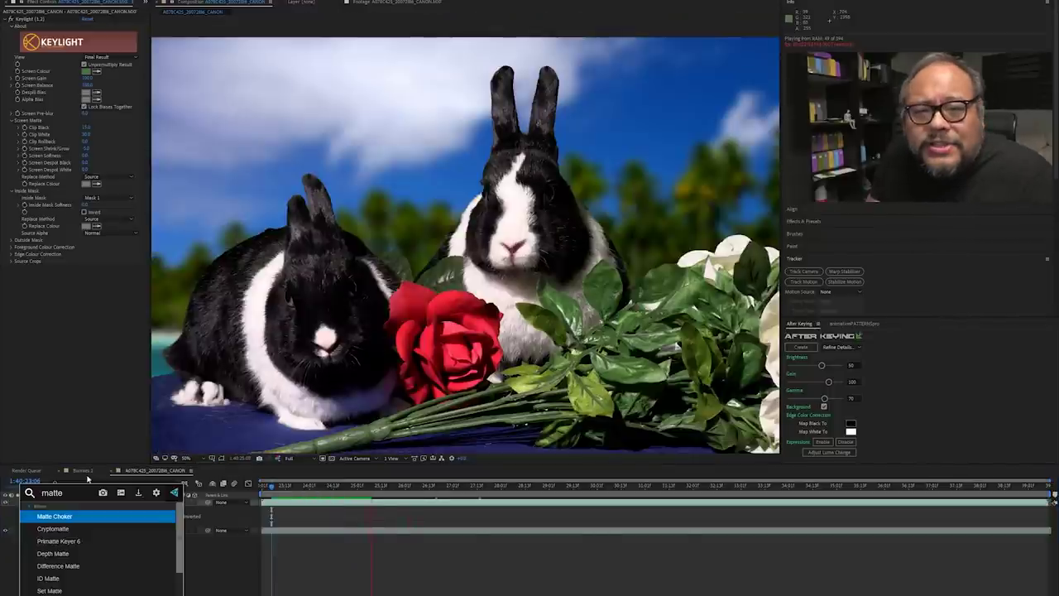
# Apply the Matte Choker effect to the rabbit footage layer and preview the cleaned matte
pyautogui.press('Return')
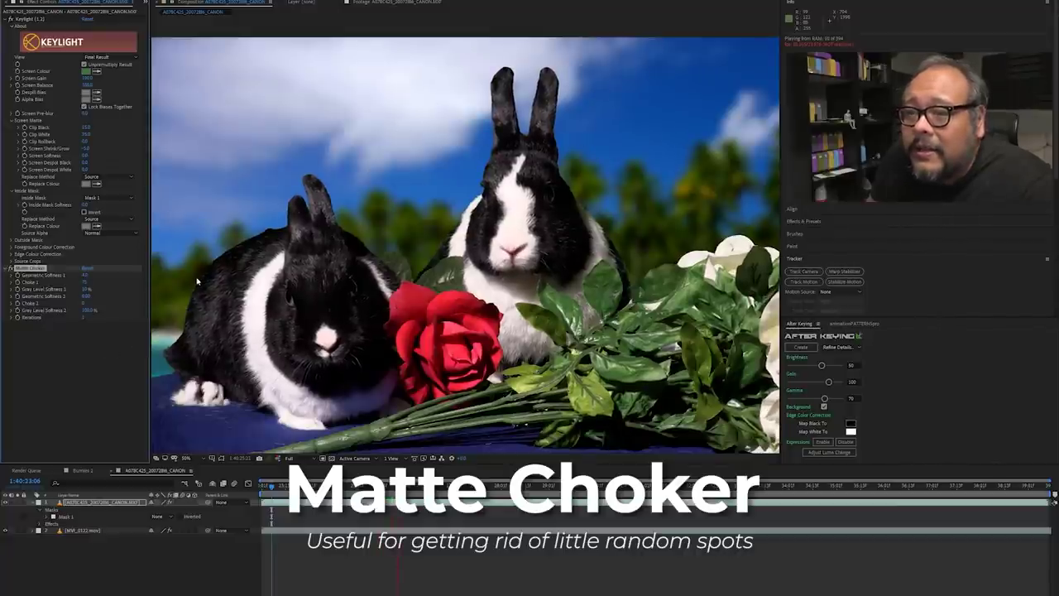
pyautogui.press('space')
pyautogui.press('space')
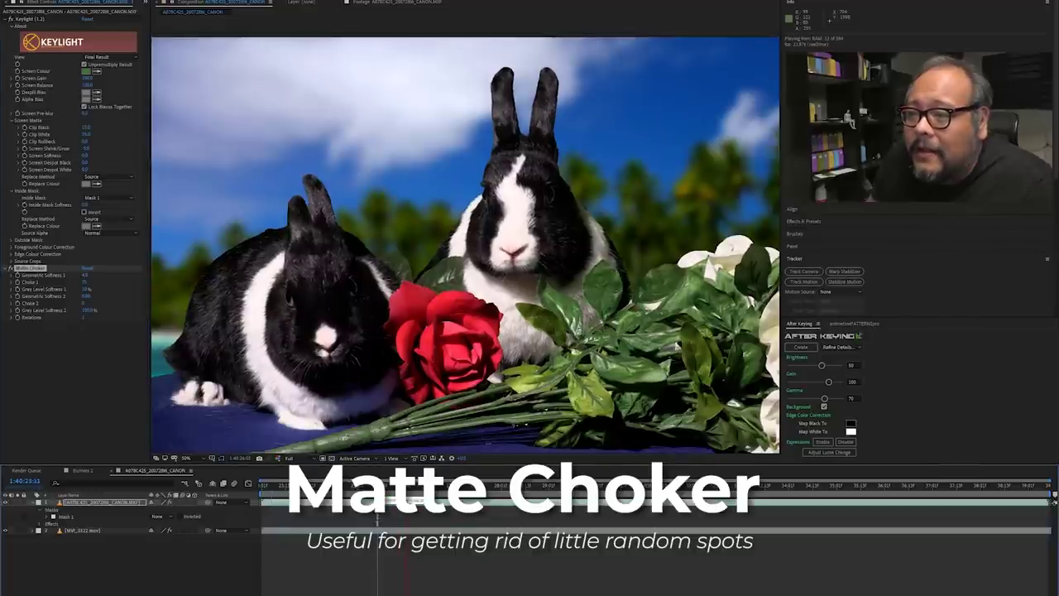
pyautogui.press('space')
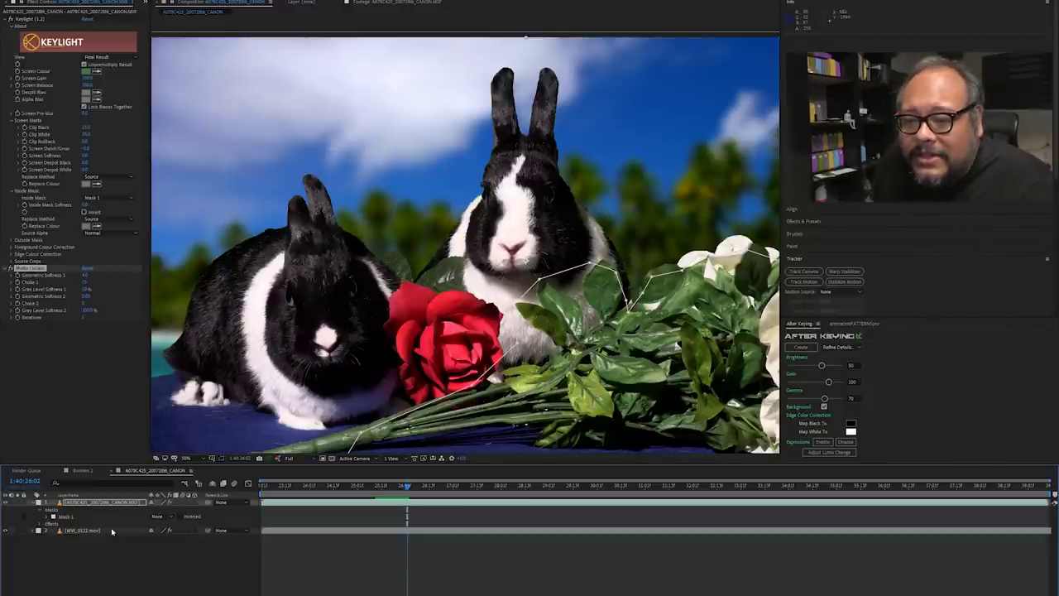
# Reduce the Fast Box Blur radius on the MVI_0122.mov background layer to sharpen the palm trees
pyautogui.click(110, 531)
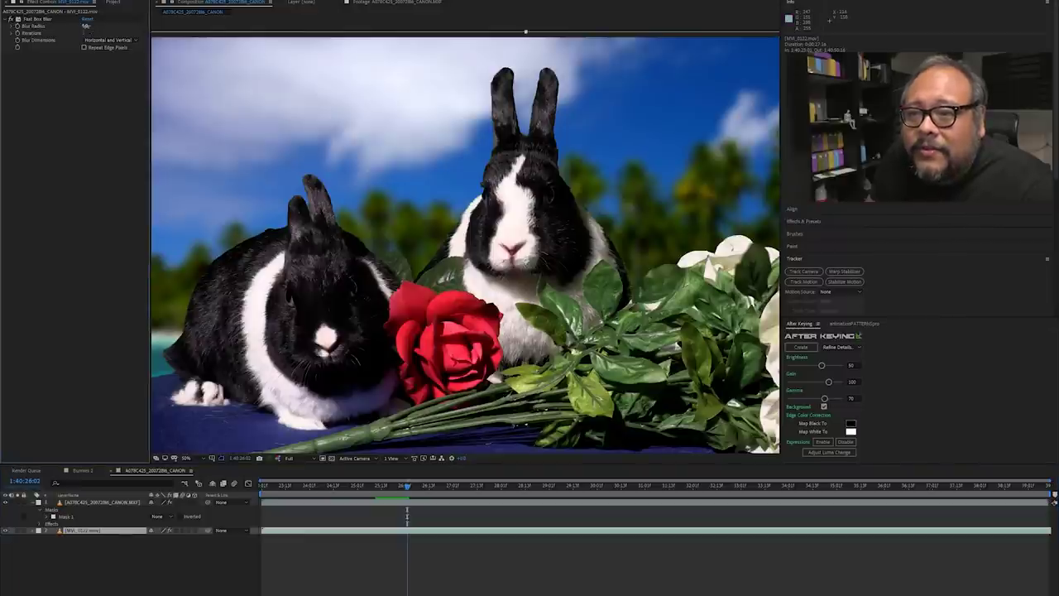
pyautogui.moveTo(89, 27); pyautogui.dragTo(83, 27)
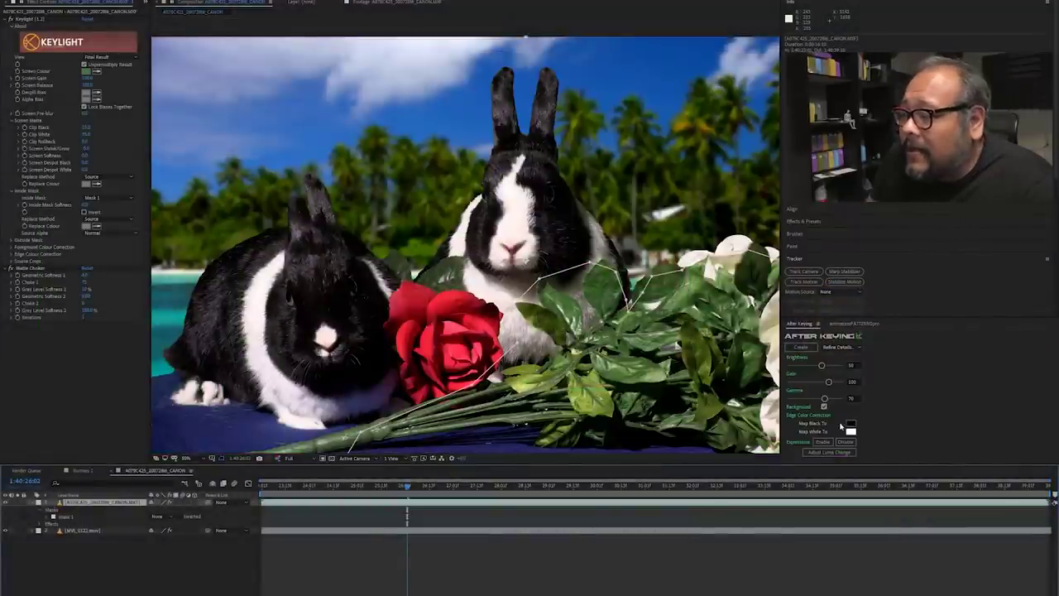
# Create an After Keying Atmosphere effect from both the rabbit footage and background layers
pyautogui.click(838, 347)
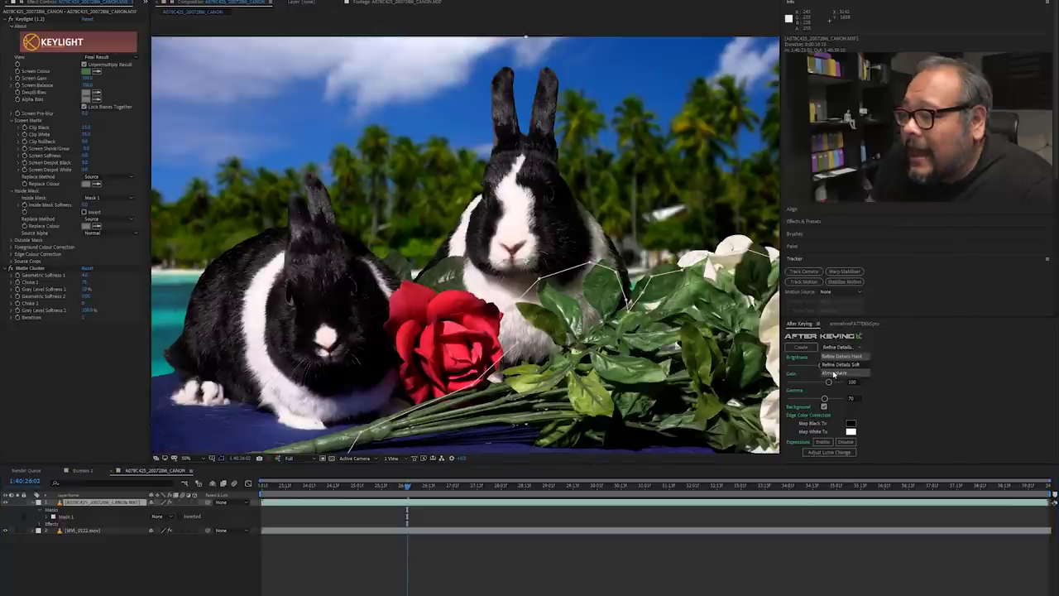
pyautogui.click(832, 373)
pyautogui.hotkey('ctrl', 'a')
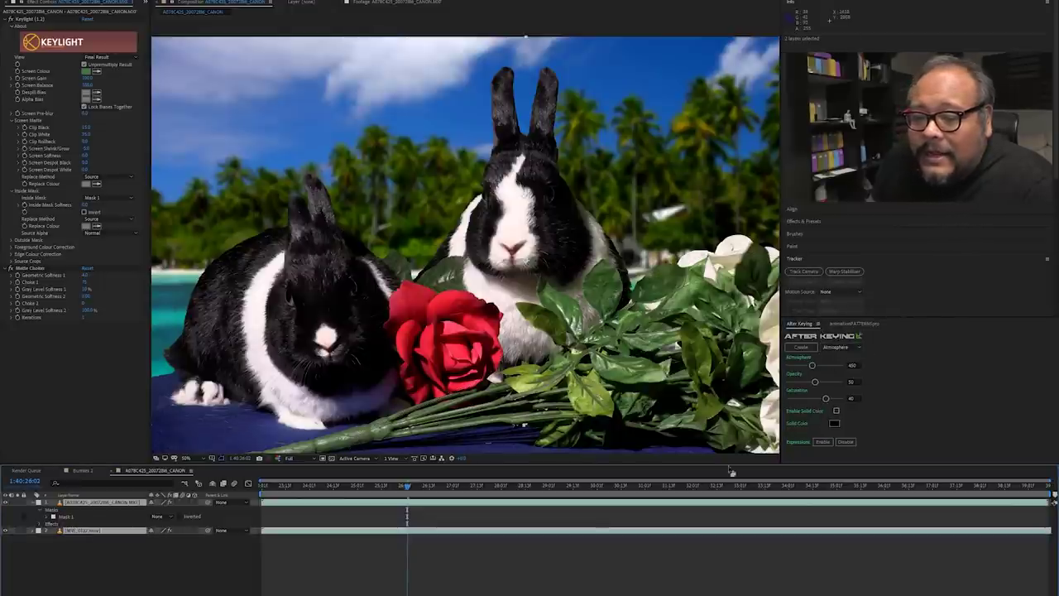
pyautogui.click(799, 349)
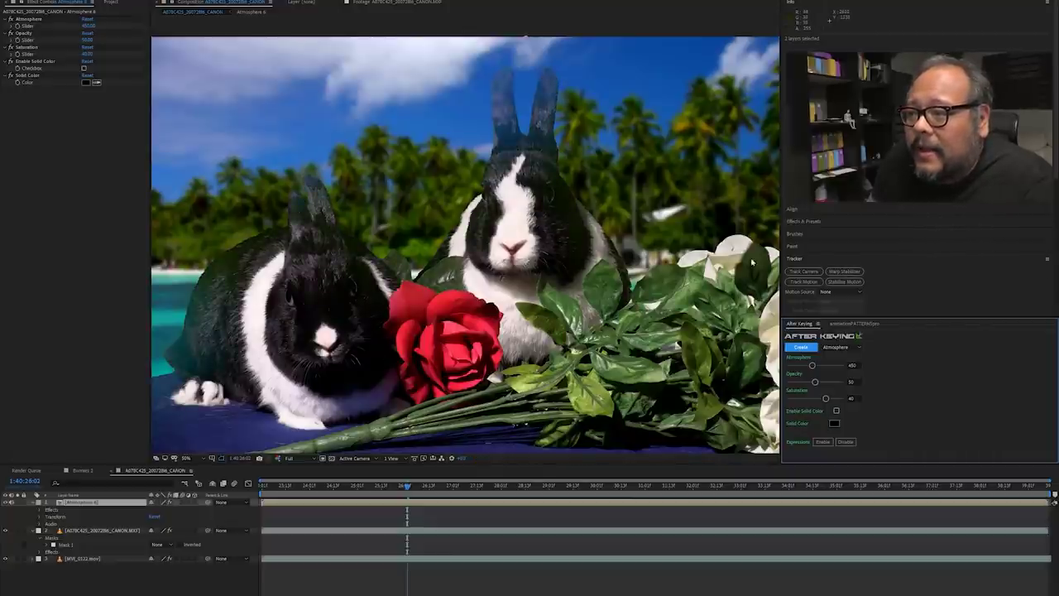
# Set the Atmosphere slider to 50 on the new atmosphere layer
pyautogui.click(81, 27)
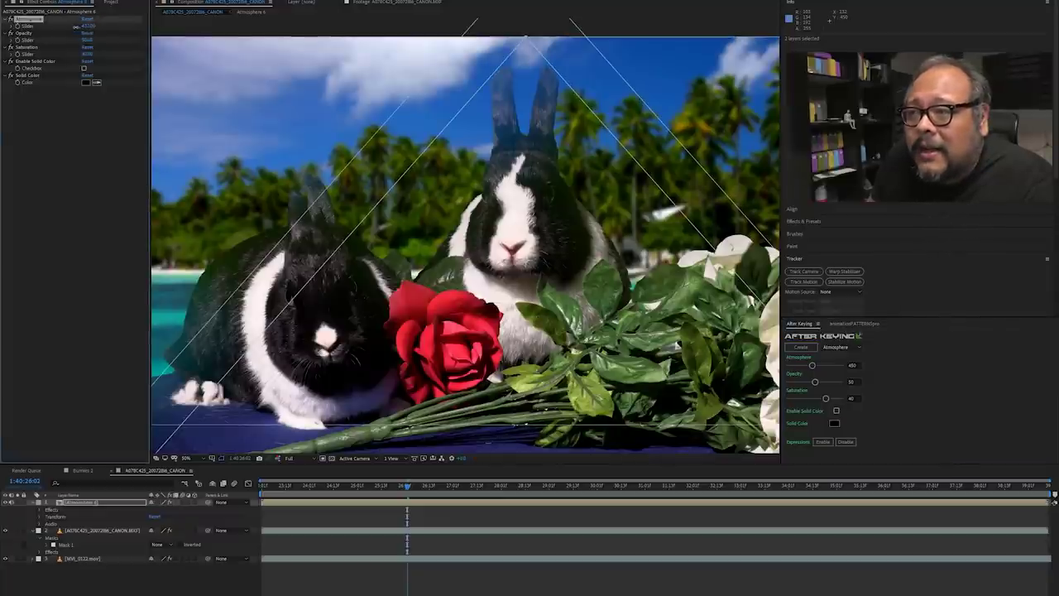
pyautogui.moveTo(88, 26); pyautogui.dragTo(77, 22)
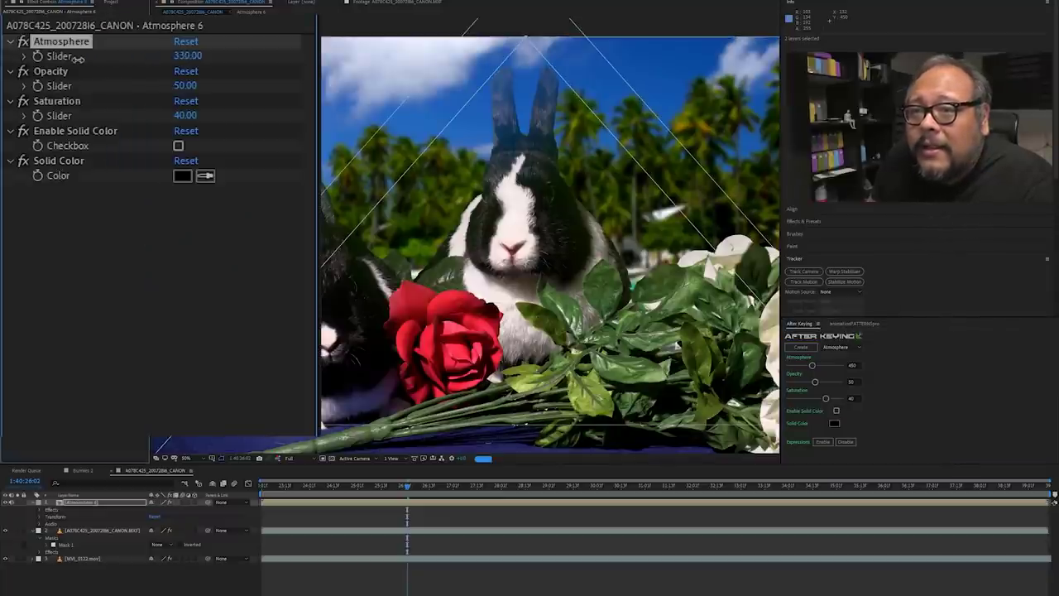
pyautogui.click(187, 56)
pyautogui.write('50')
pyautogui.press('Return')
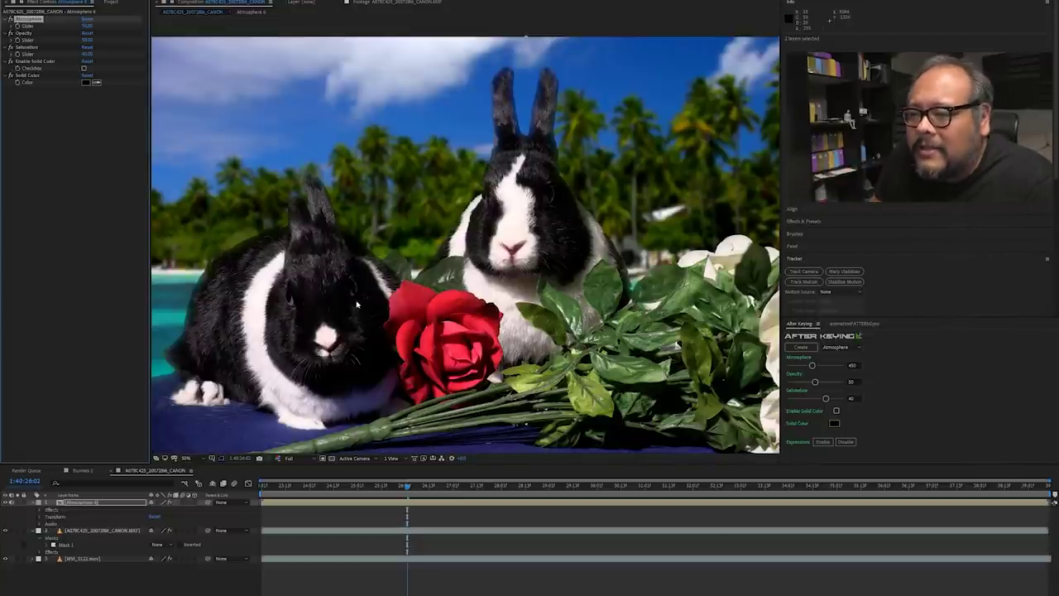
# Apply the RSMB motion blur effect to the rabbit footage layer and move to around 1:40:27
pyautogui.scroll(-2, 301, 351)
pyautogui.click(91, 530)
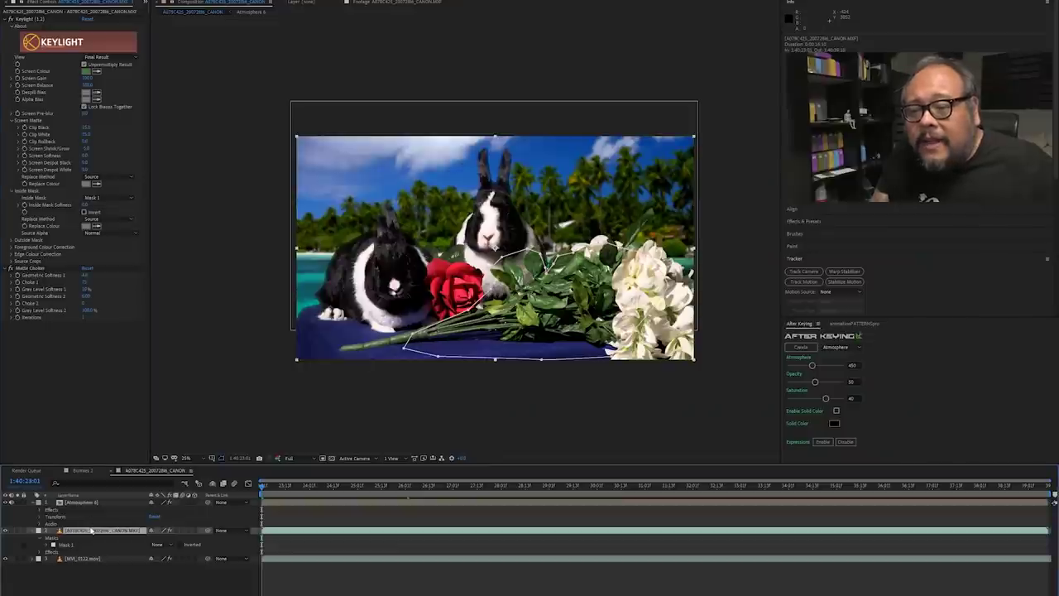
pyautogui.moveTo(342, 488); pyautogui.dragTo(472, 490)
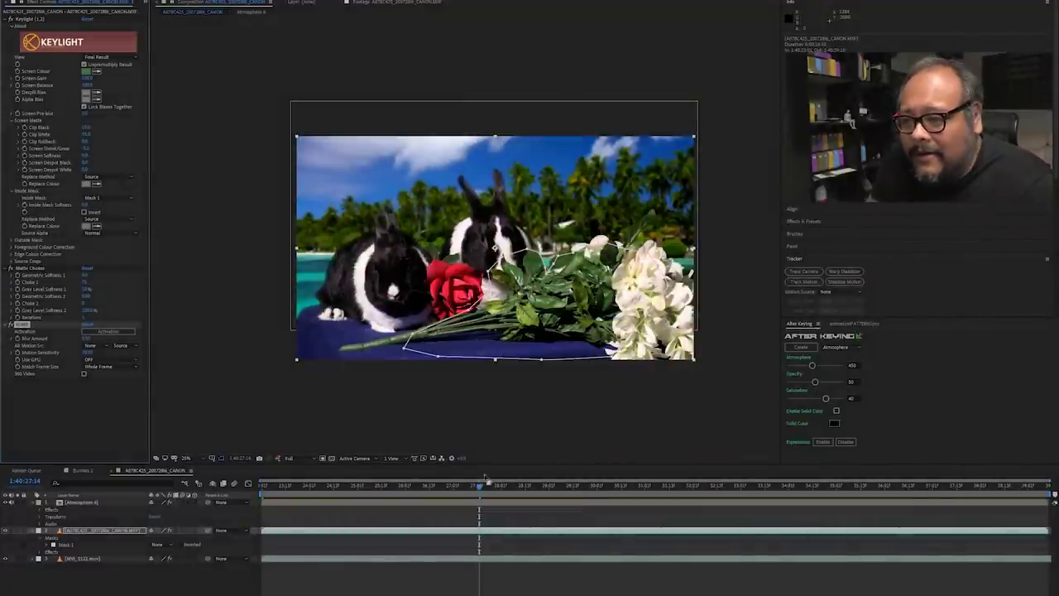
# Find a frame with rabbit movement near 1:40:29 and examine the motion blur on the head and ears
pyautogui.moveTo(500, 493); pyautogui.dragTo(515, 493)
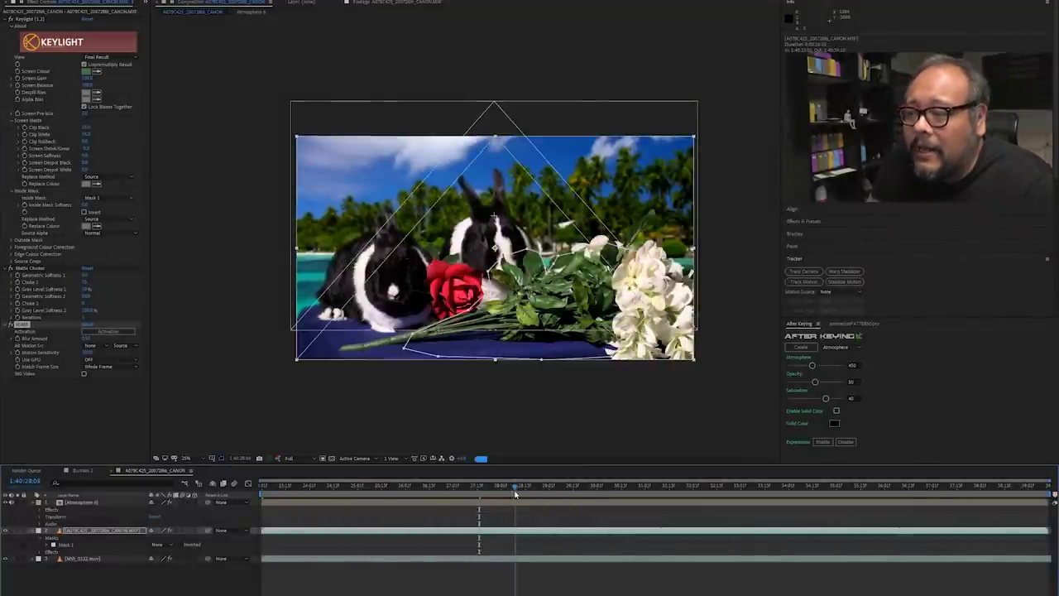
pyautogui.moveTo(514, 494); pyautogui.dragTo(557, 491)
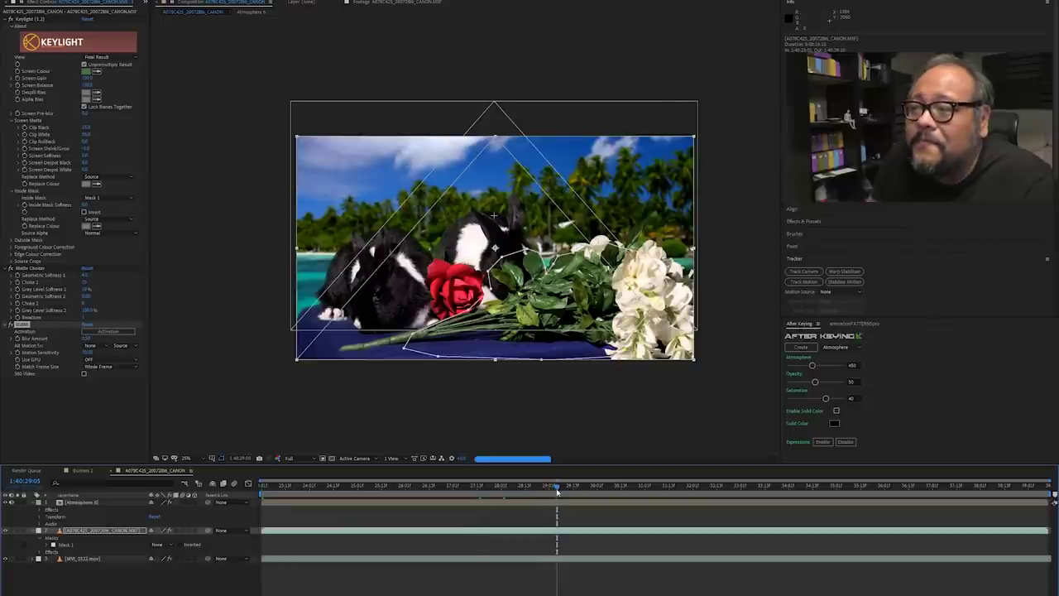
pyautogui.scroll(4, 510, 200)
pyautogui.scroll(-2, 510, 200)
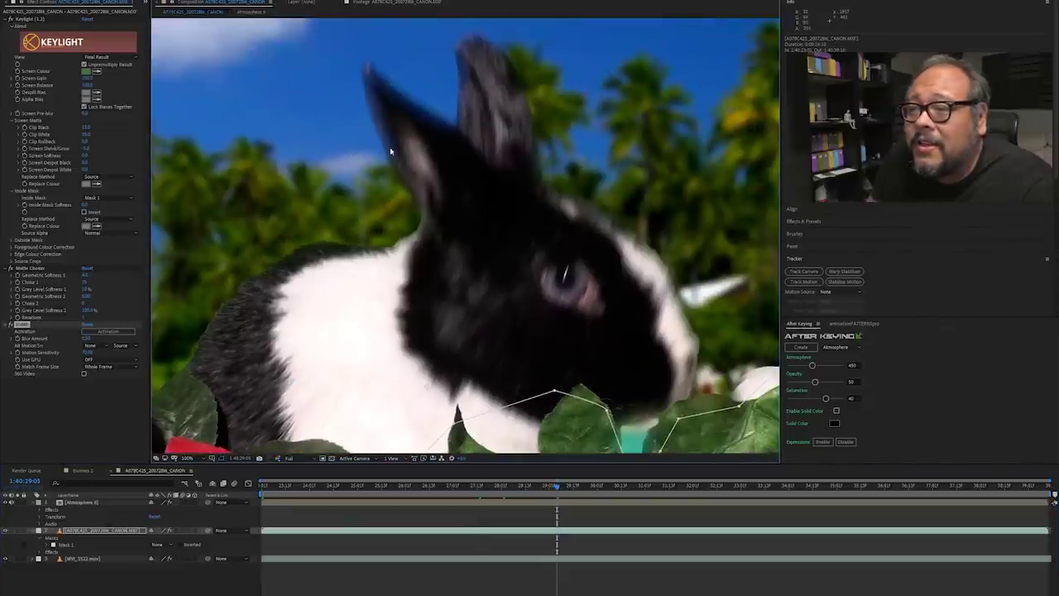
pyautogui.scroll(-4, 385, 222)
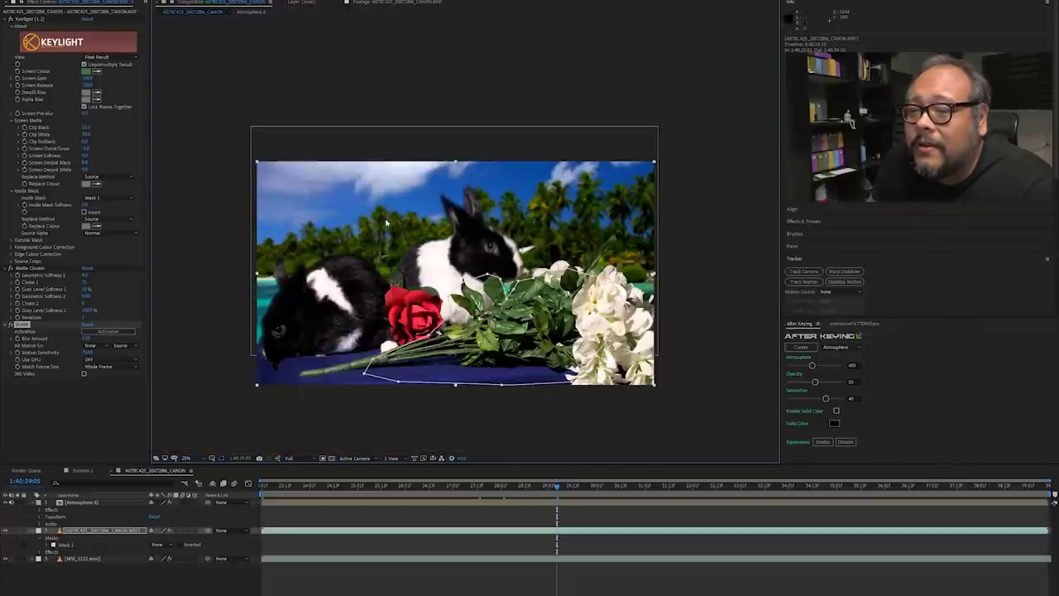
pyautogui.click(427, 239)
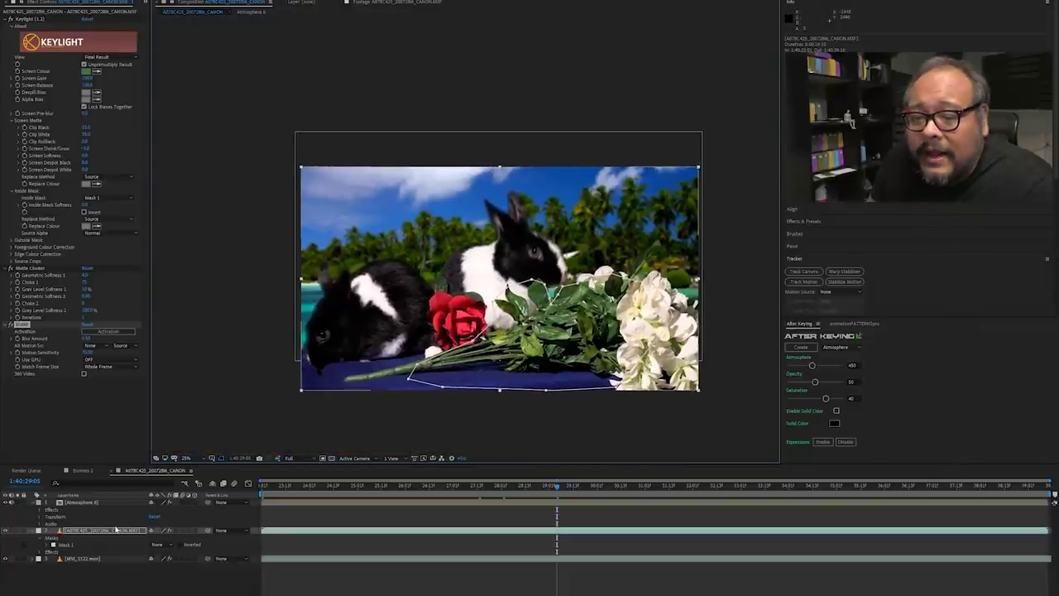
# Set Keylight's Screen Softness to 2 on the rabbit footage layer
pyautogui.click(75, 531)
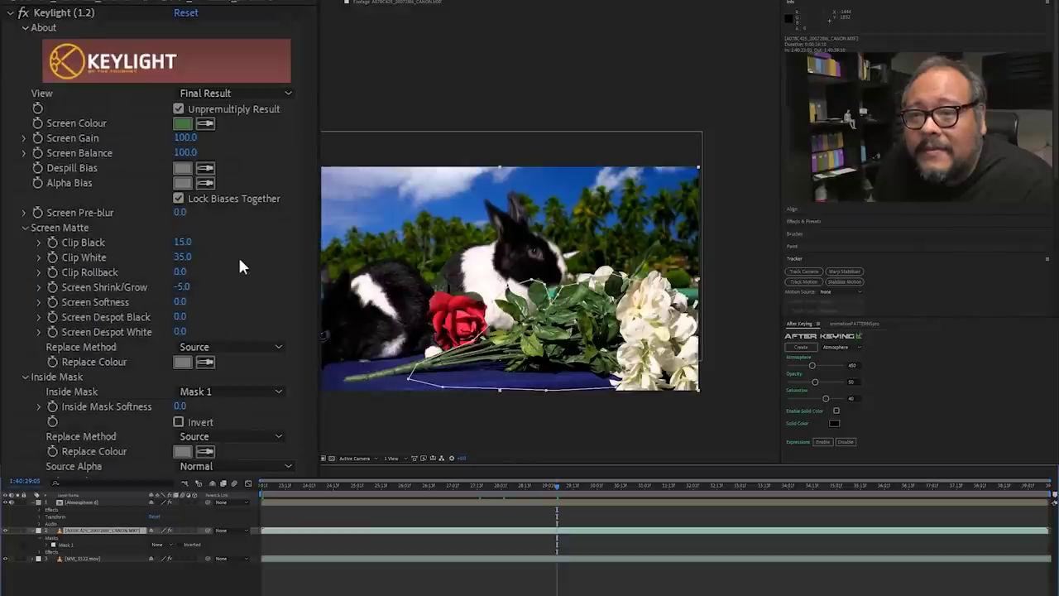
pyautogui.click(181, 301)
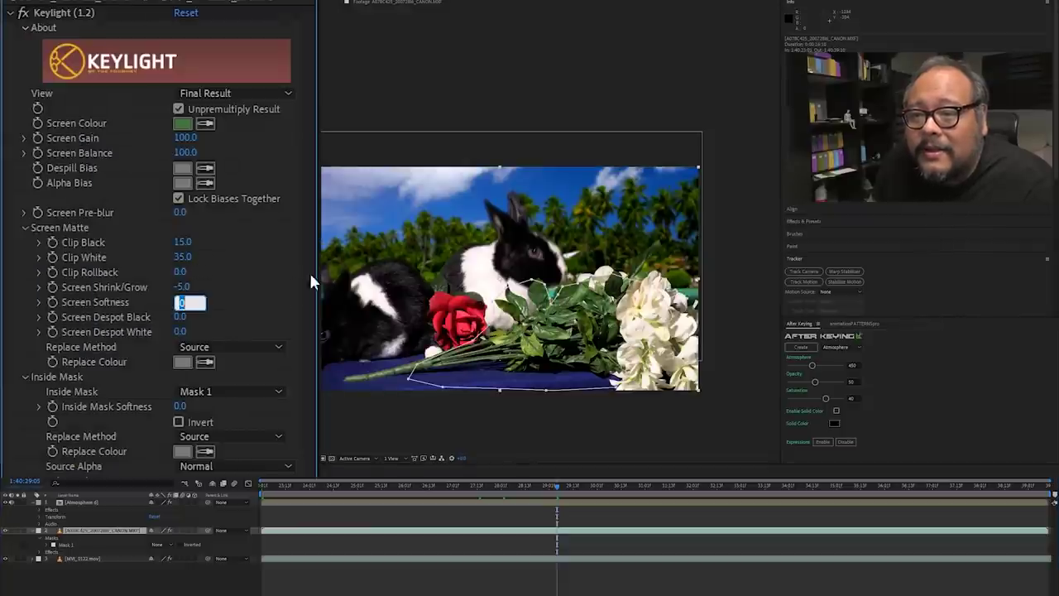
pyautogui.write('2')
pyautogui.press('Return')
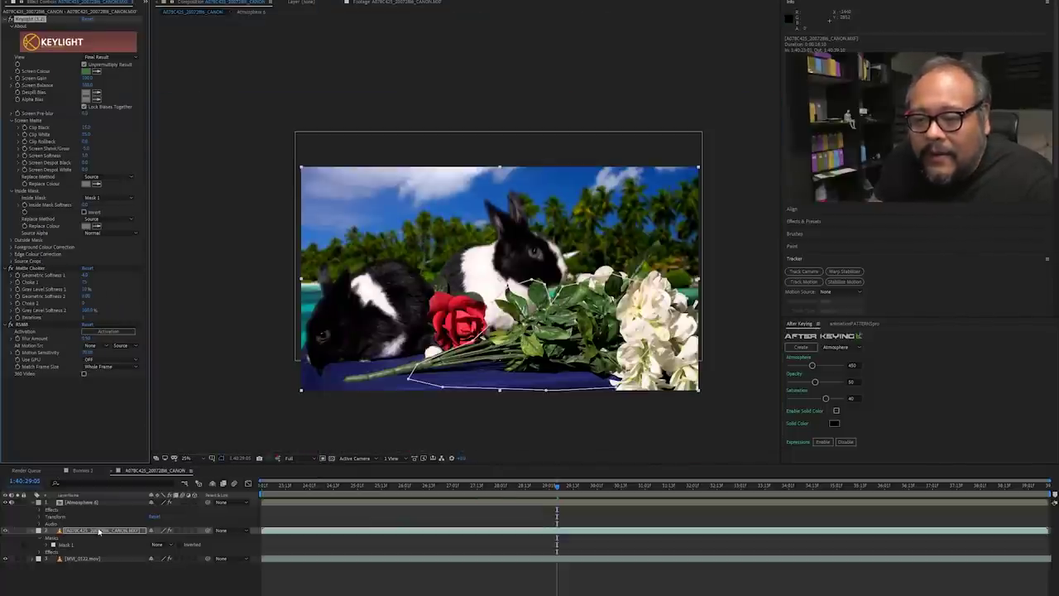
# Apply the Lumetri Color effect to the rabbit footage layer
pyautogui.click(99, 531)
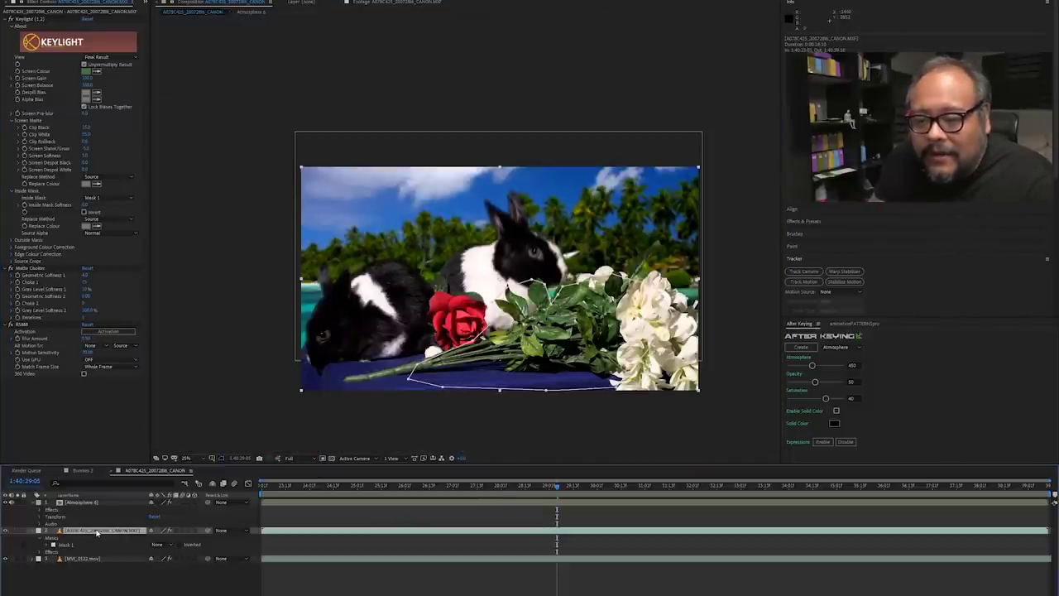
pyautogui.hotkey('ctrl', 'space')
pyautogui.write('lume')
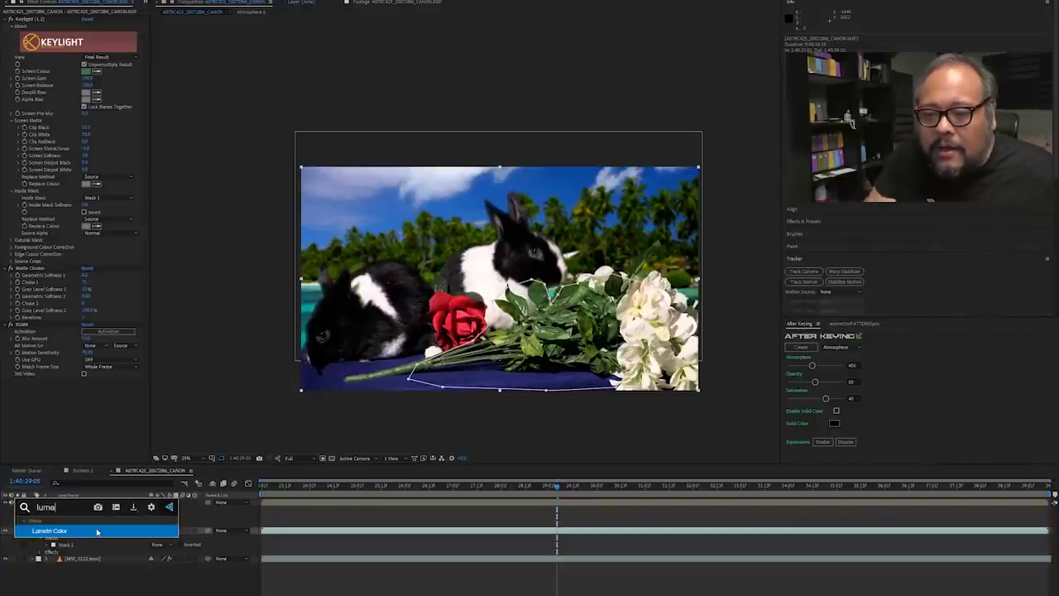
pyautogui.press('Return')
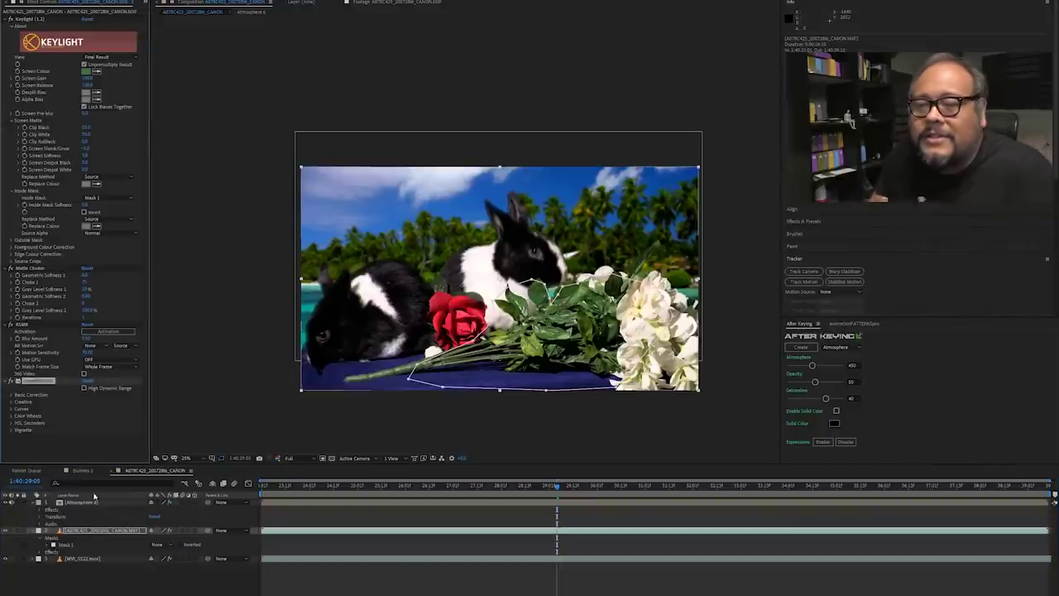
# Raise the Shadows and lower the Whites in Lumetri Color's Basic Correction, checking the rabbits at different frames
pyautogui.click(12, 395)
pyautogui.scroll(-2, 83, 339)
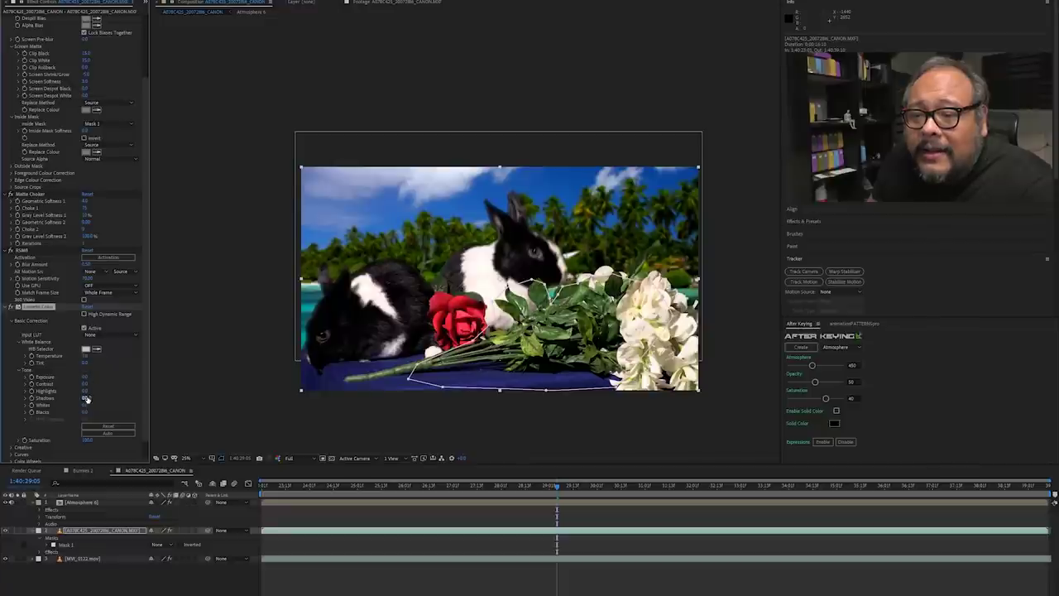
pyautogui.moveTo(101, 398); pyautogui.dragTo(106, 398)
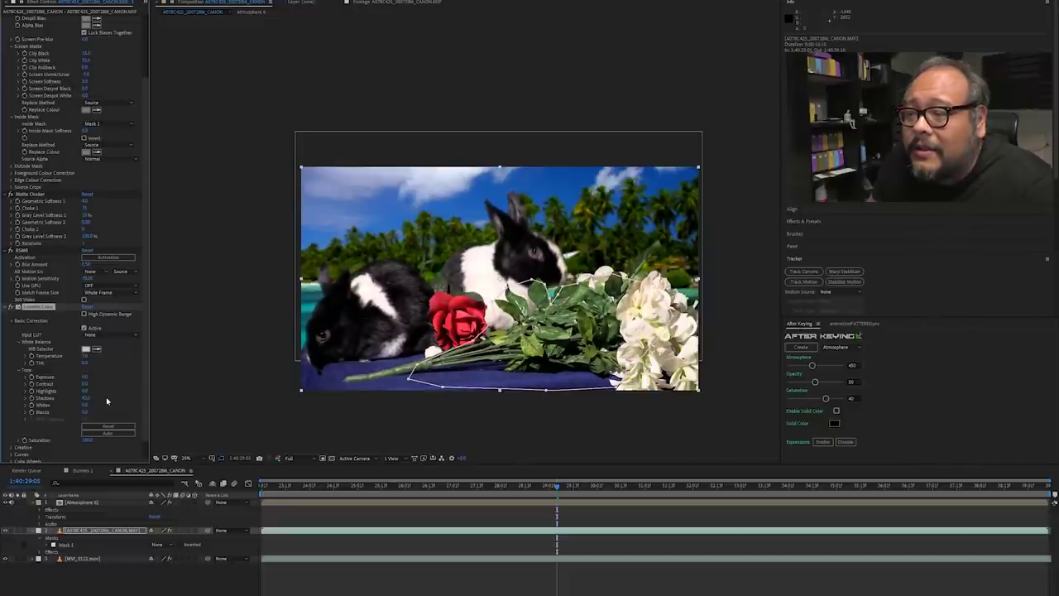
pyautogui.moveTo(507, 486); pyautogui.dragTo(497, 491)
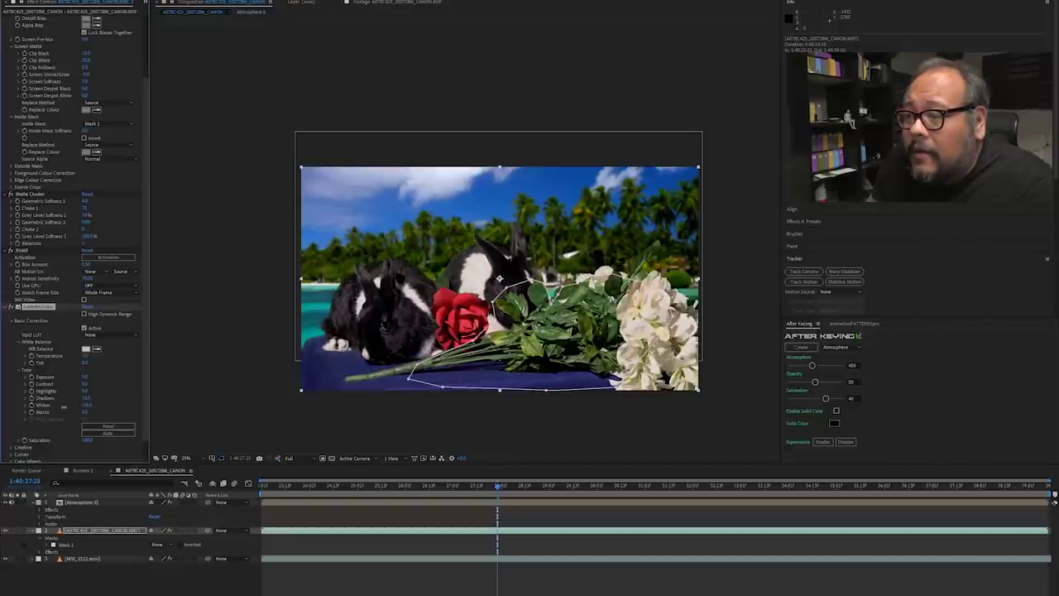
pyautogui.click(359, 486)
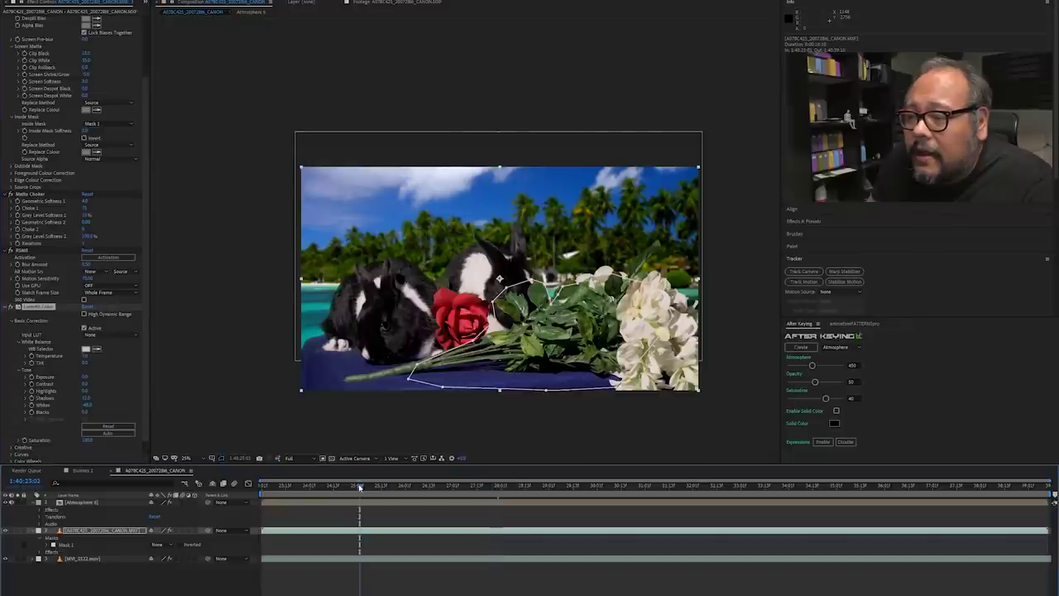